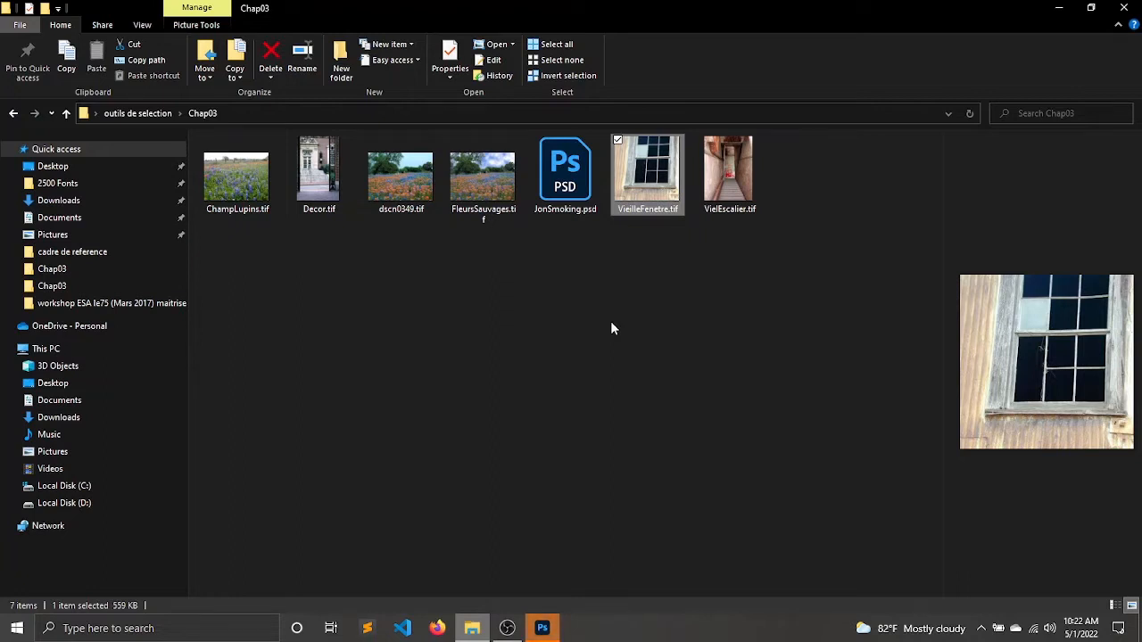
# Step: Switch to Photoshop and close the program together with its open images
pyautogui.click(555, 631)
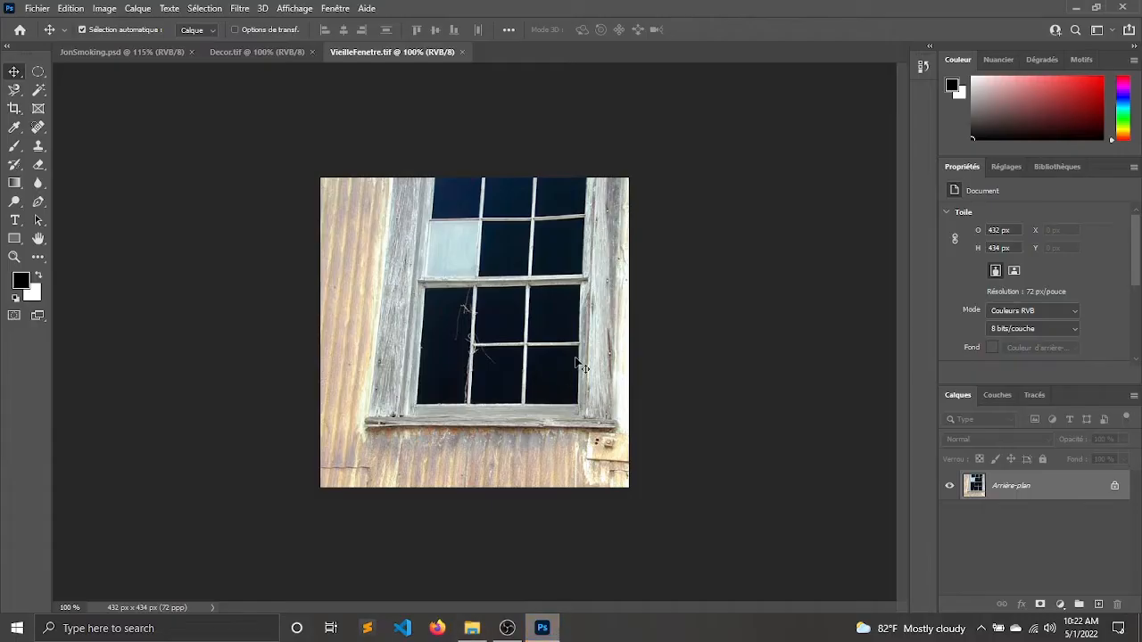
pyautogui.moveTo(555, 317); pyautogui.dragTo(555, 326)
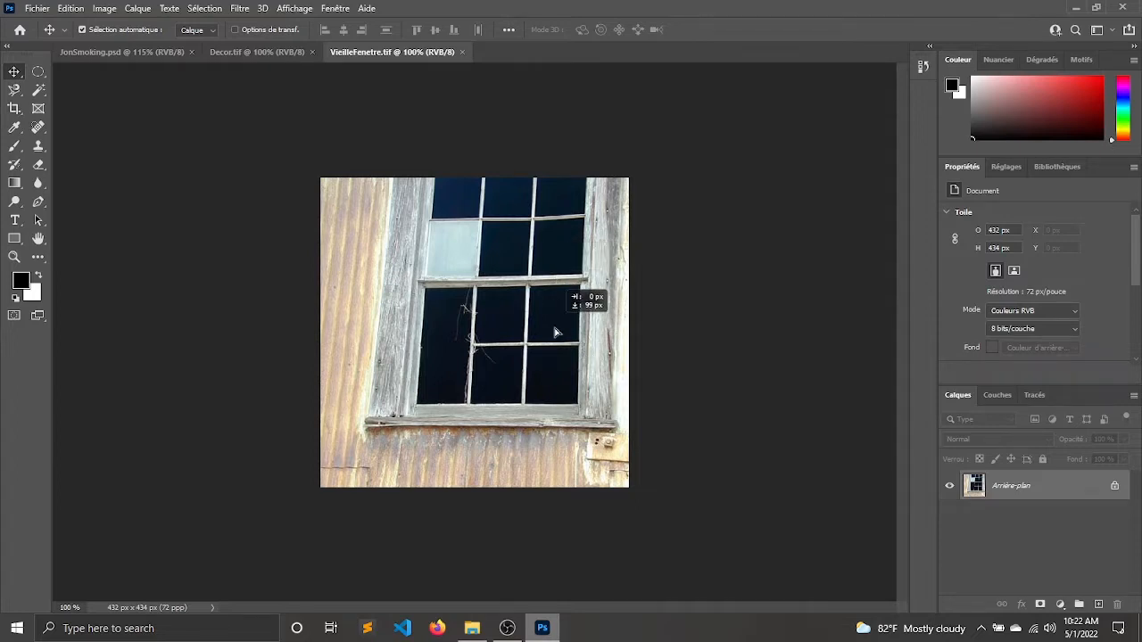
pyautogui.click(714, 283)
pyautogui.click(1122, 7)
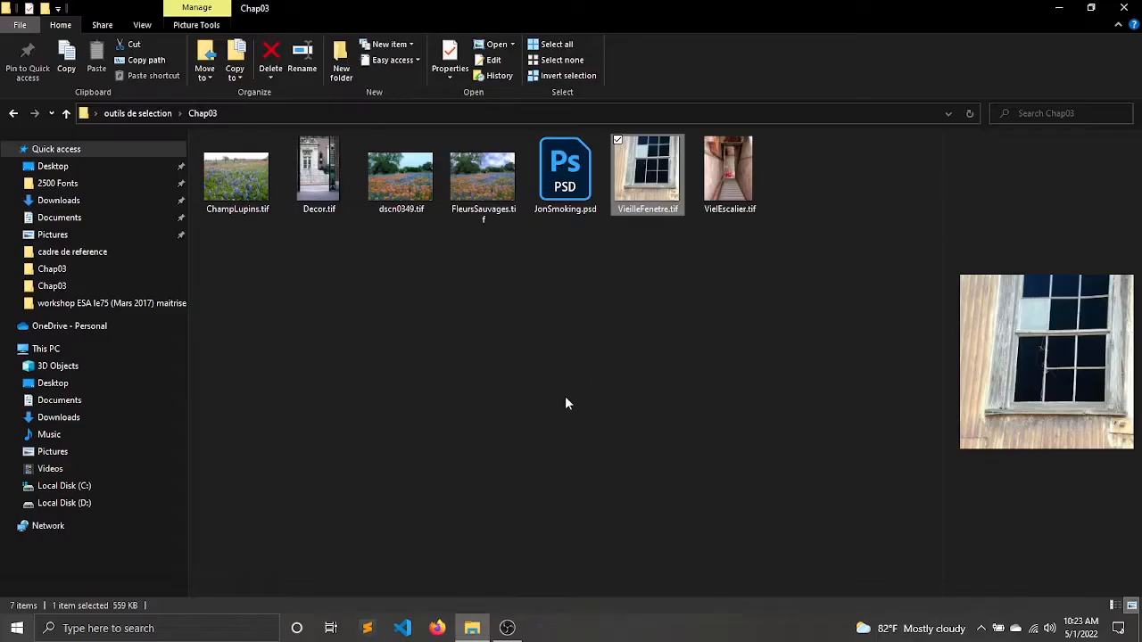
# Step: Open VieilleFenetre.tif from the Chap03 folder with Adobe Photoshop 2021
pyautogui.rightClick(639, 164)
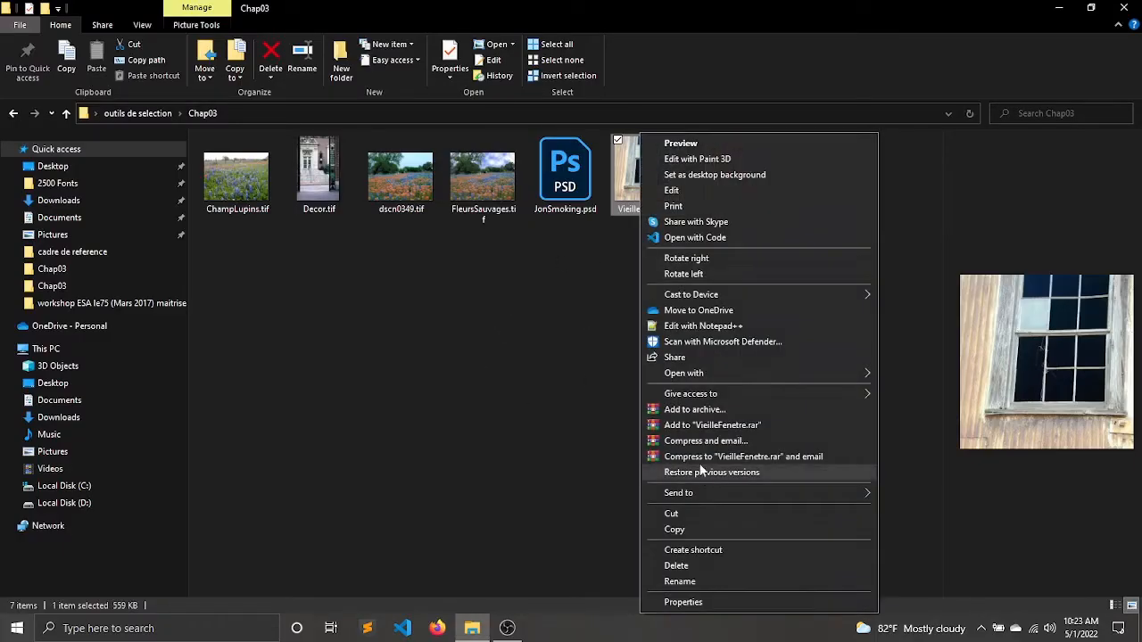
pyautogui.moveTo(730, 373)
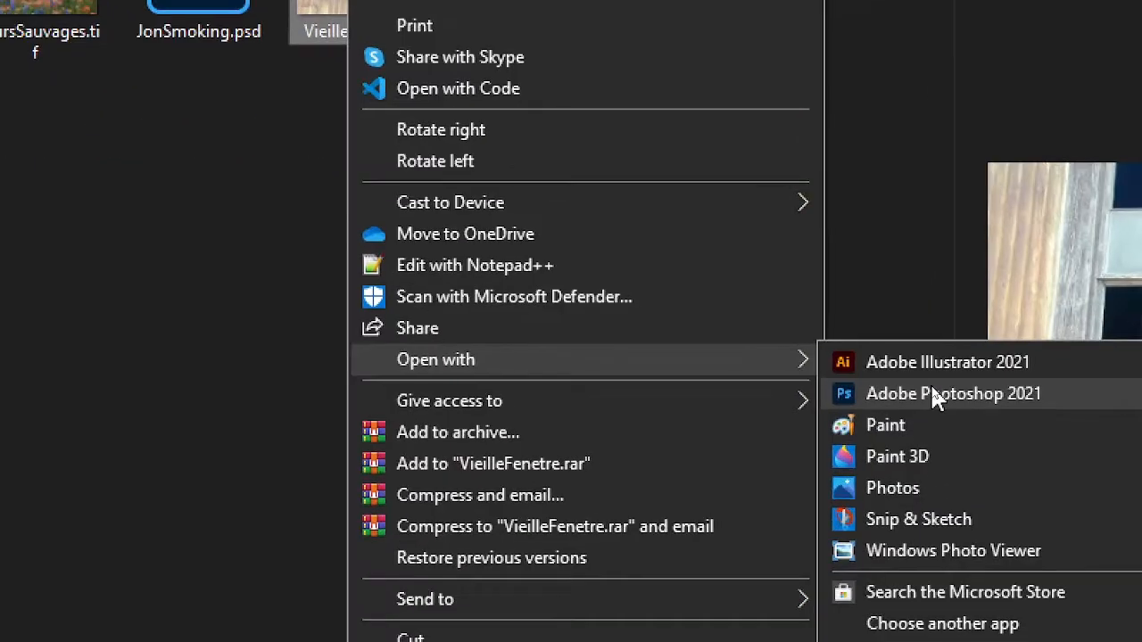
pyautogui.click(933, 391)
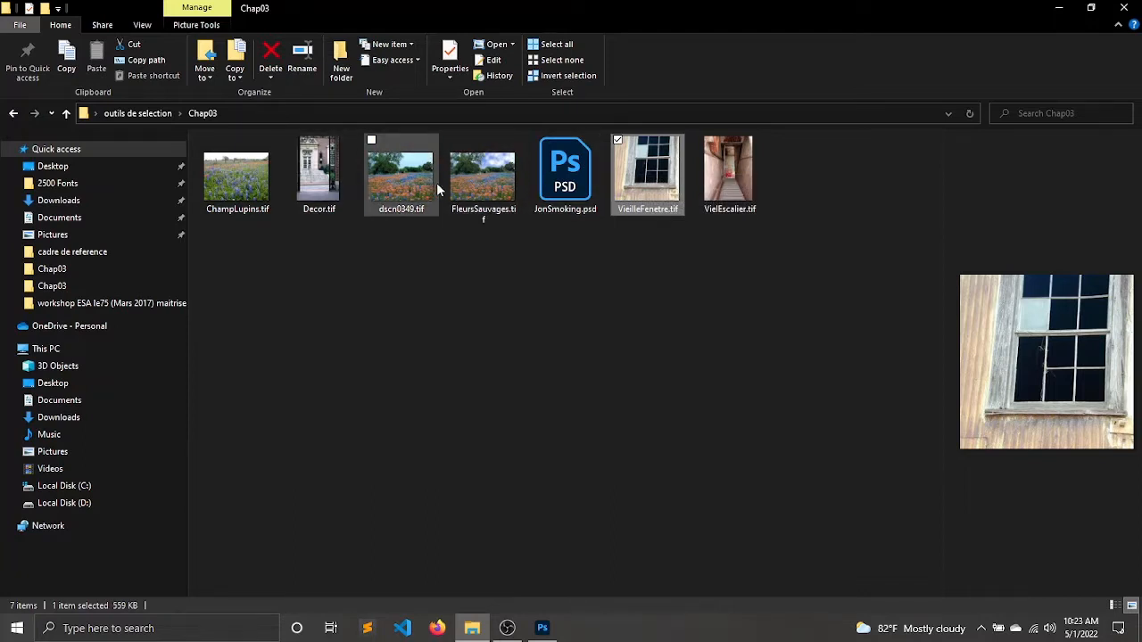
# Step: Open VielEscalier.tif from the Chap03 folder with Adobe Photoshop 2021 and switch to Photoshop
pyautogui.click(737, 160)
pyautogui.rightClick(737, 160)
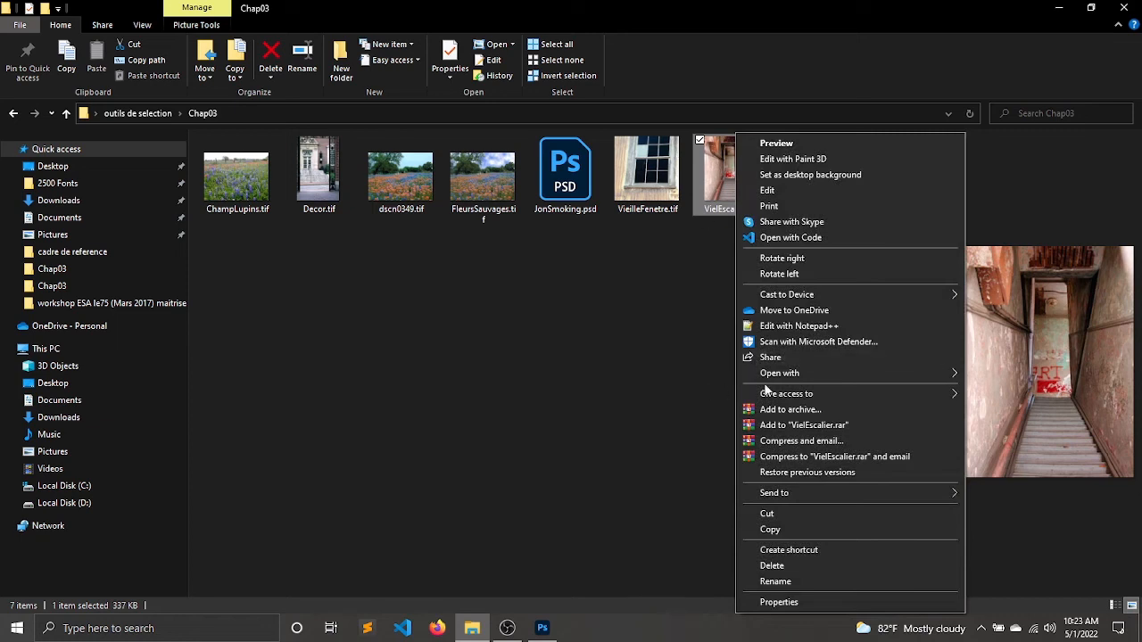
pyautogui.moveTo(927, 372)
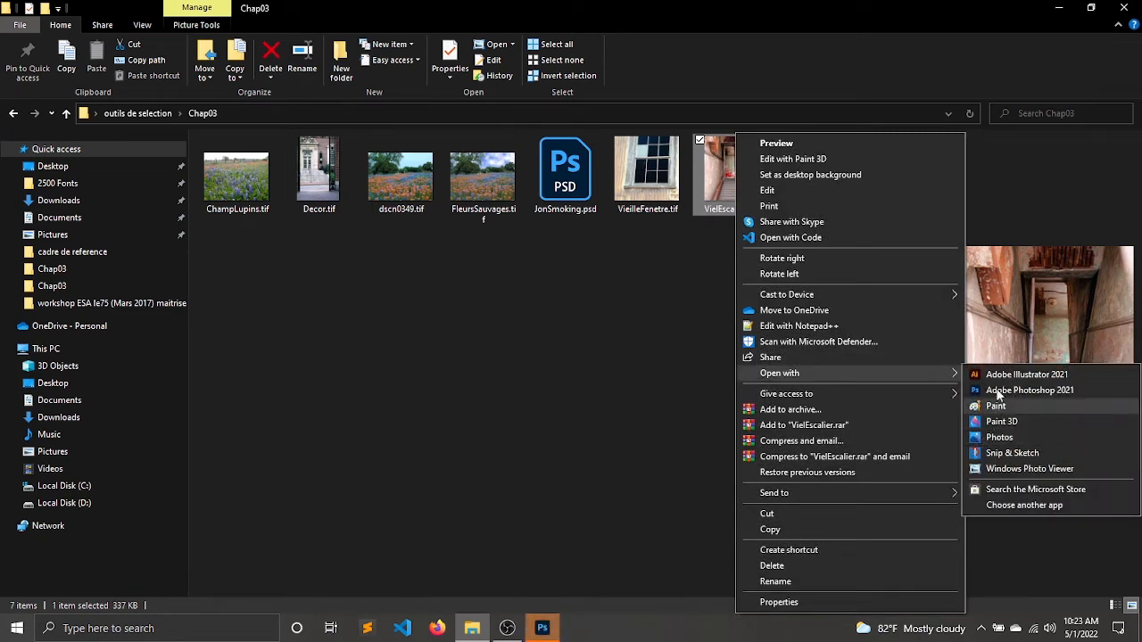
pyautogui.click(999, 391)
pyautogui.click(544, 628)
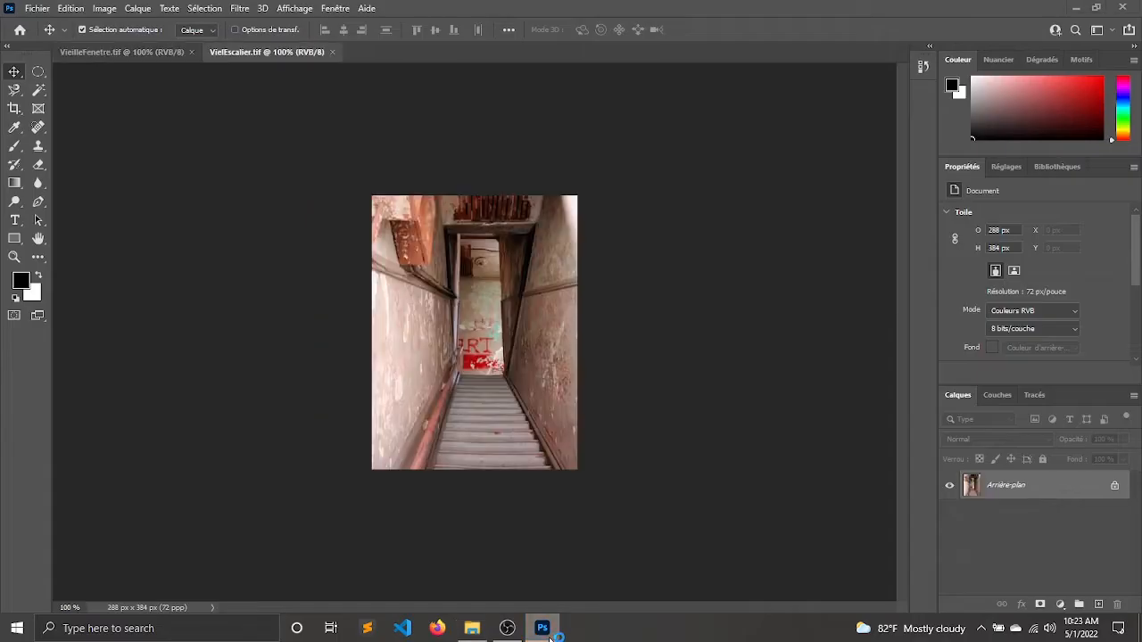
pyautogui.click(544, 628)
pyautogui.click(544, 628)
# Step: In VieilleFenetre.tif, select the dark pane at the top middle of the lower sash with the Magic Wand
pyautogui.click(139, 54)
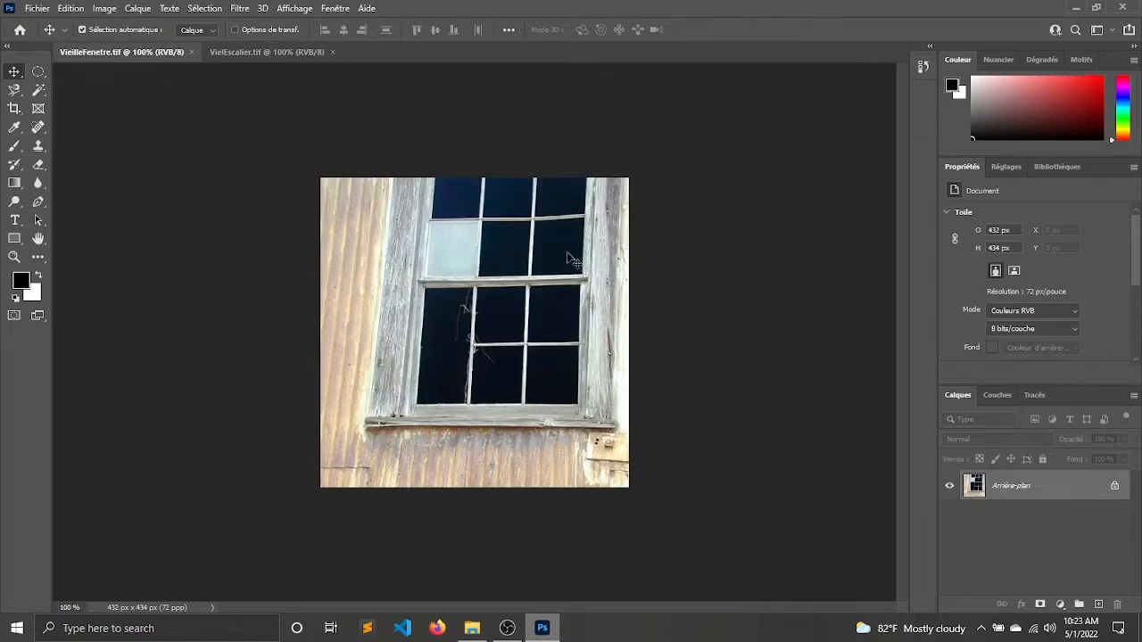
pyautogui.scroll(6, 492, 214)
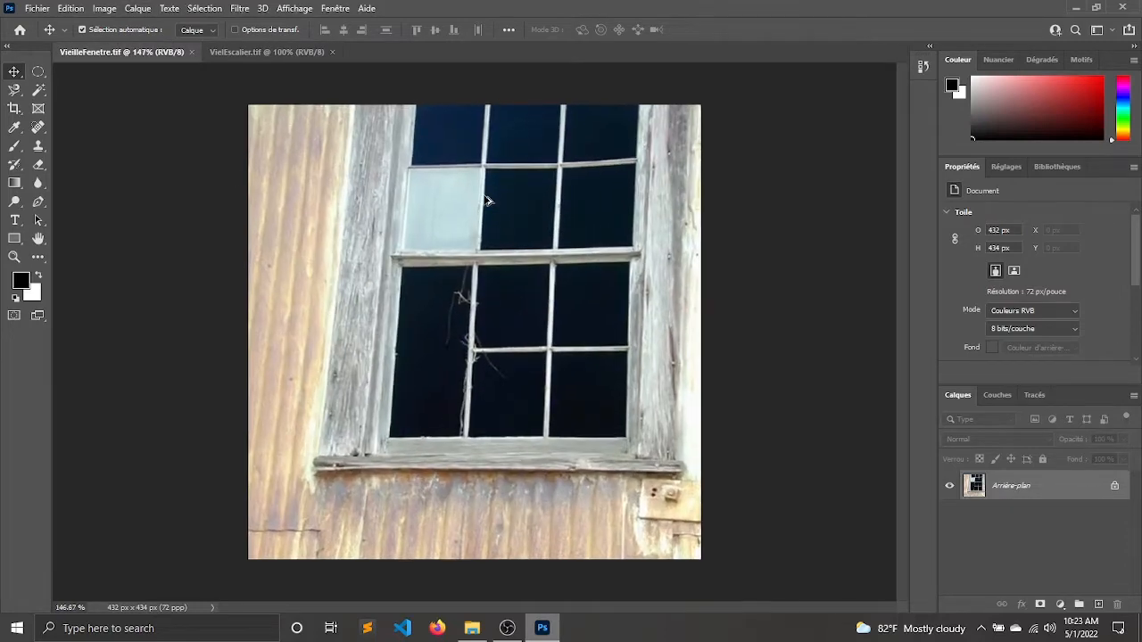
pyautogui.moveTo(540, 177); pyautogui.dragTo(545, 227)
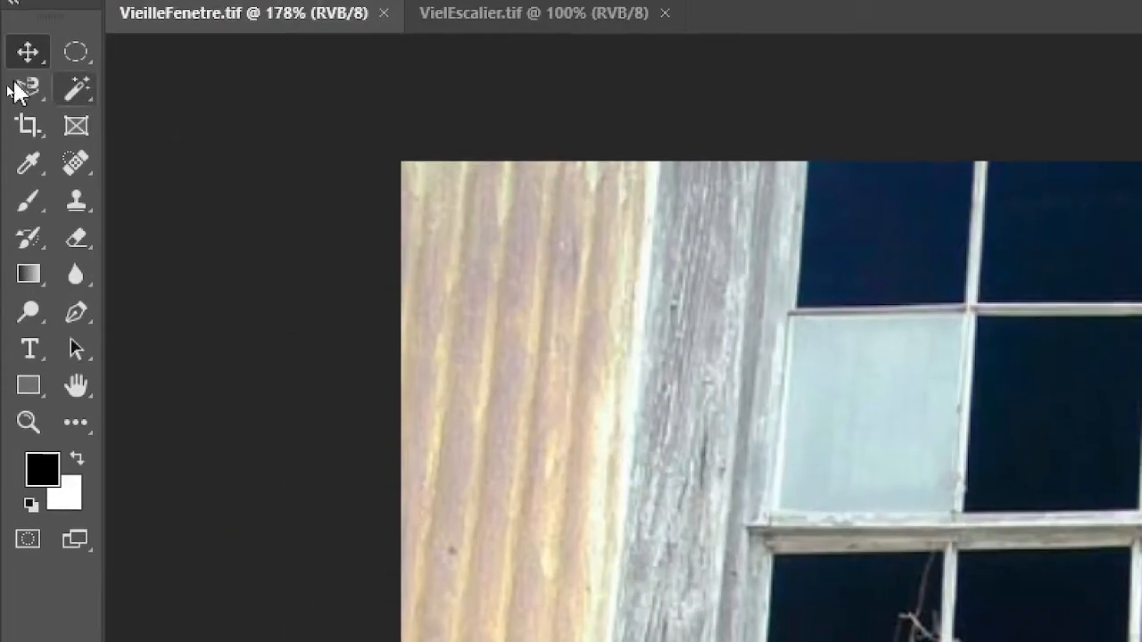
pyautogui.click(68, 104)
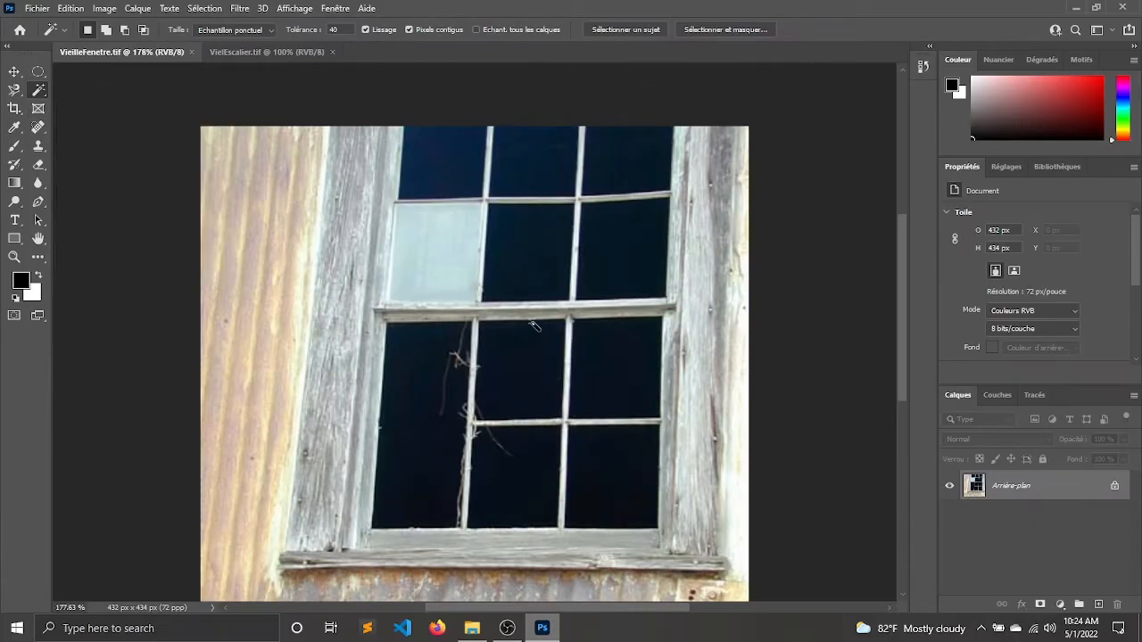
pyautogui.click(523, 369)
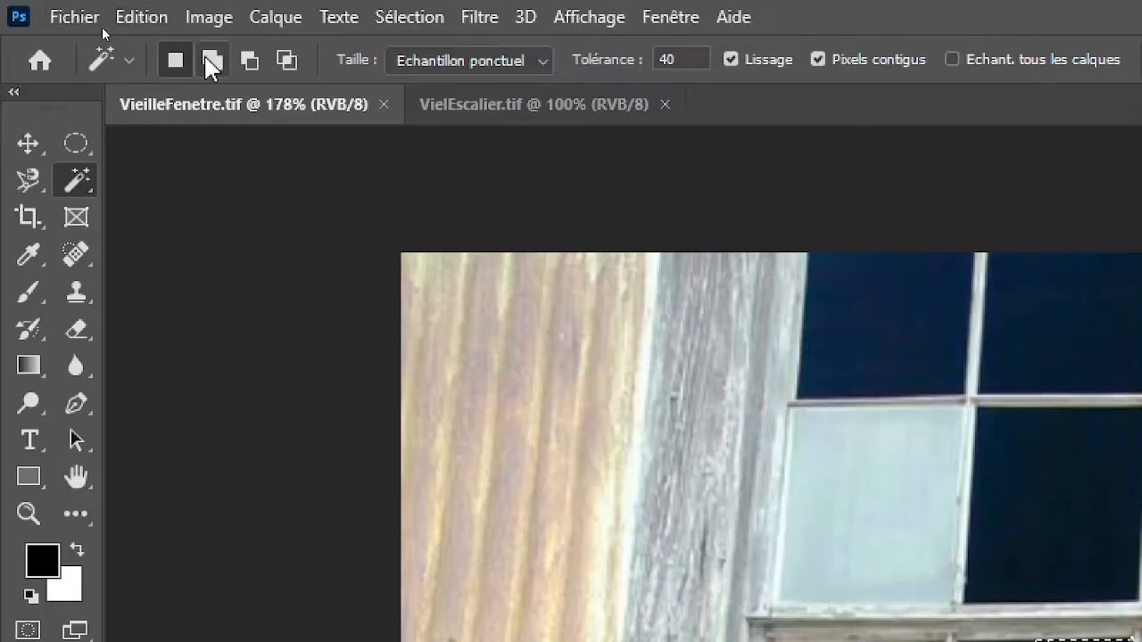
# Step: Set the Magic Wand to add to the selection and add the neighbouring dark panes of both sashes
pyautogui.click(209, 63)
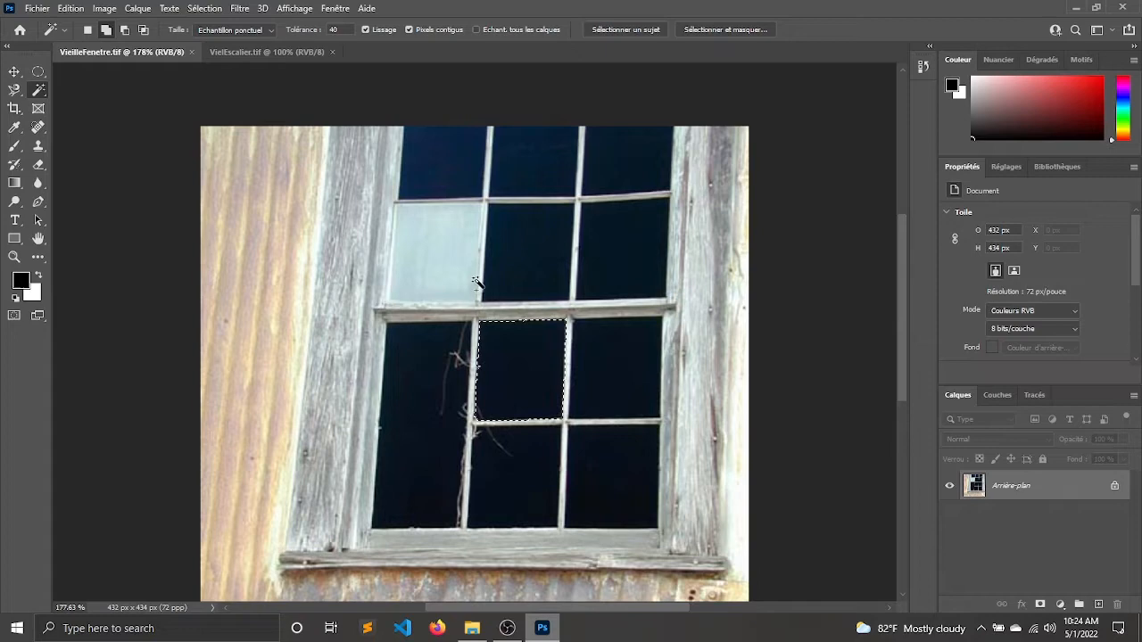
pyautogui.click(1012, 545)
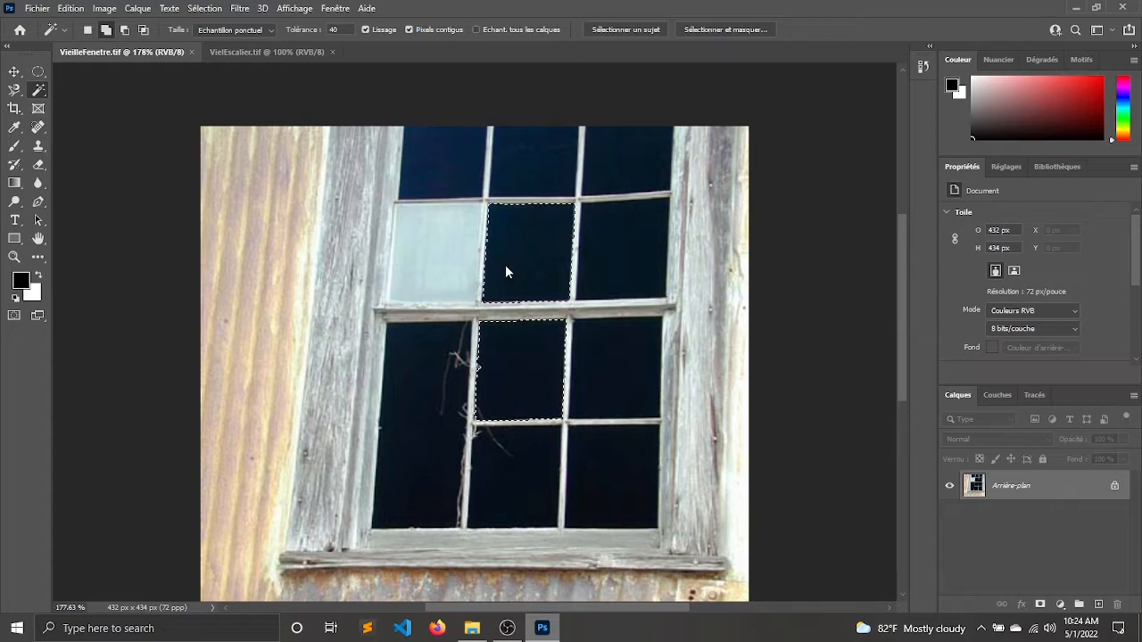
pyautogui.click(592, 284)
pyautogui.click(642, 359)
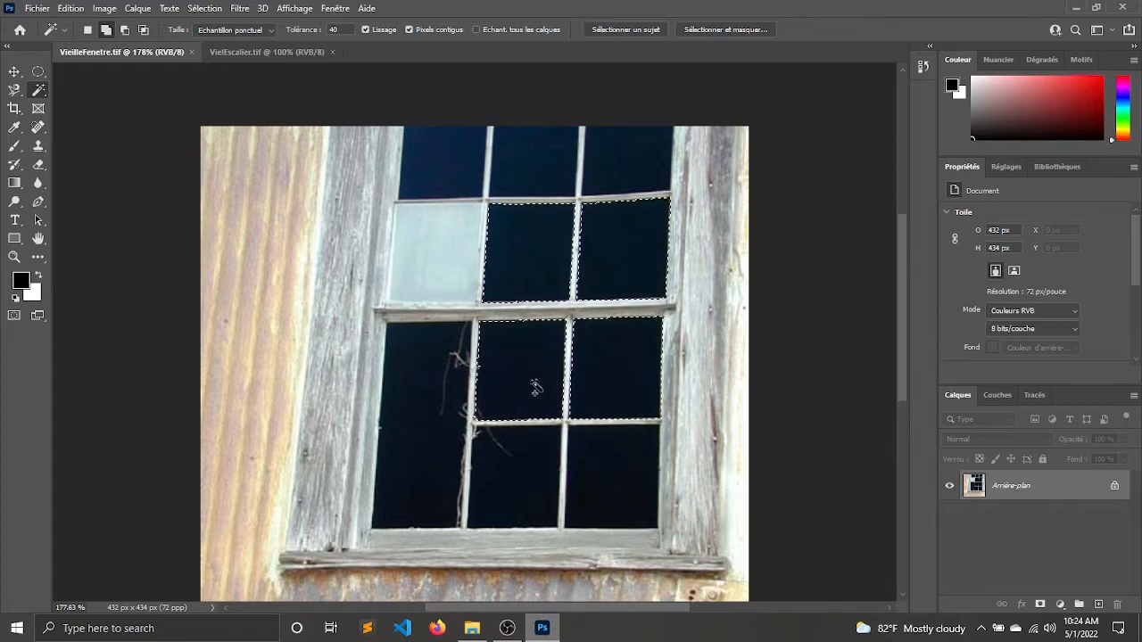
pyautogui.click(445, 399)
pyautogui.click(514, 474)
pyautogui.click(612, 461)
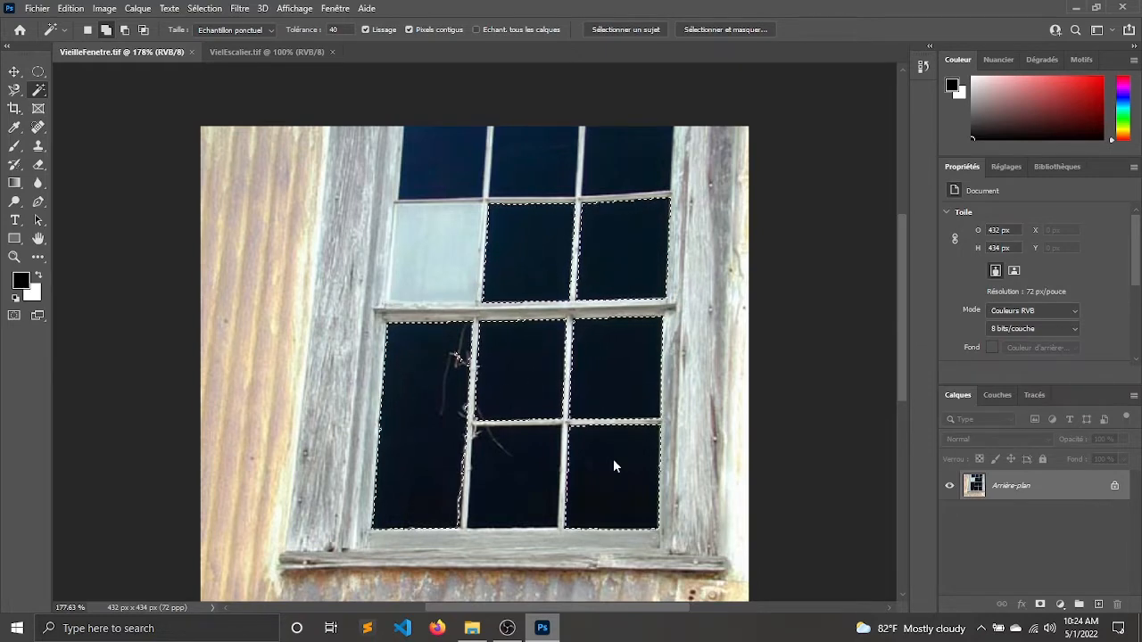
# Step: Undo the pane selections and select only the middle dark pane beside the pale glass
pyautogui.hotkey('ctrl', 'z')
pyautogui.hotkey('ctrl', 'z')
pyautogui.hotkey('ctrl', 'z')
pyautogui.hotkey('ctrl', 'z')
pyautogui.hotkey('ctrl', 'z')
pyautogui.hotkey('ctrl', 'z')
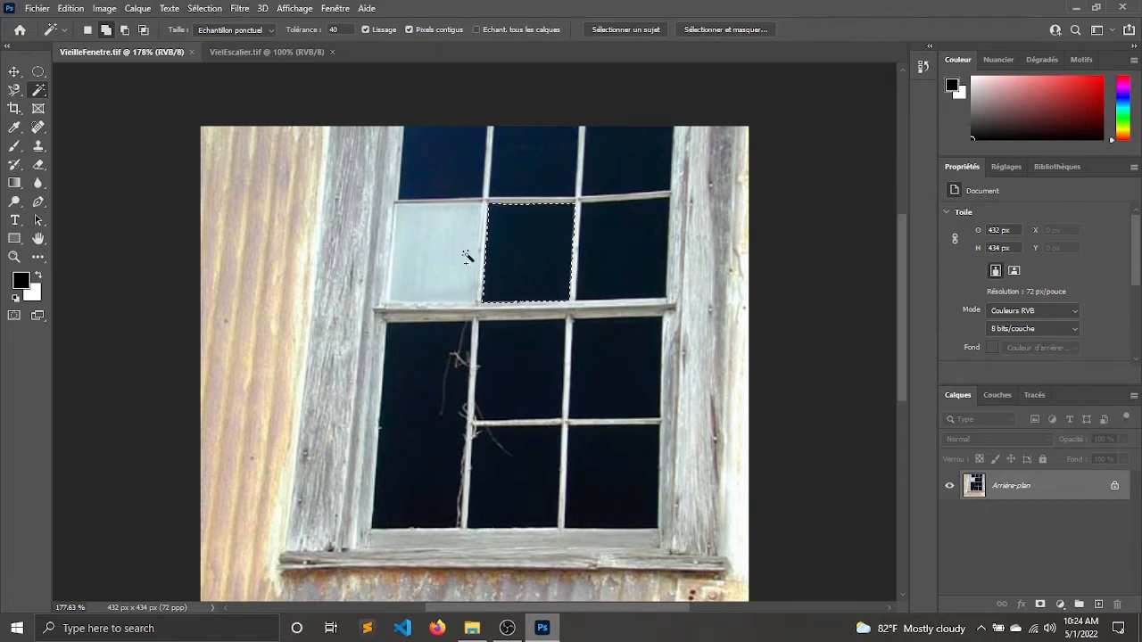
# Step: Extend the selection to all similarly coloured window panes with the Généraliser command
pyautogui.click(205, 8)
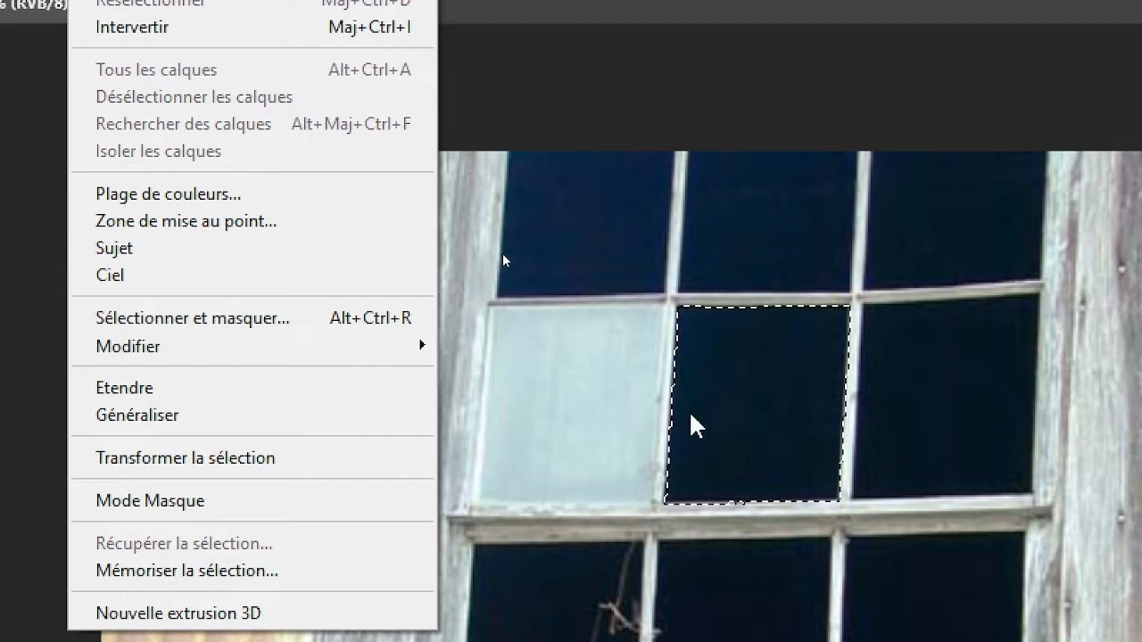
pyautogui.click(705, 263)
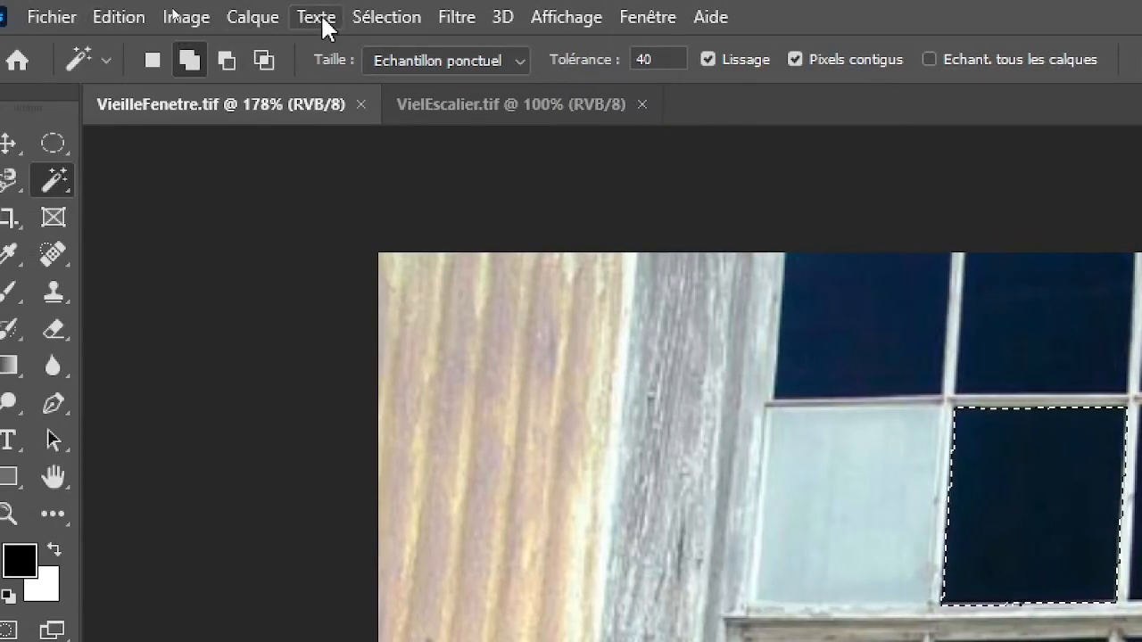
pyautogui.click(328, 17)
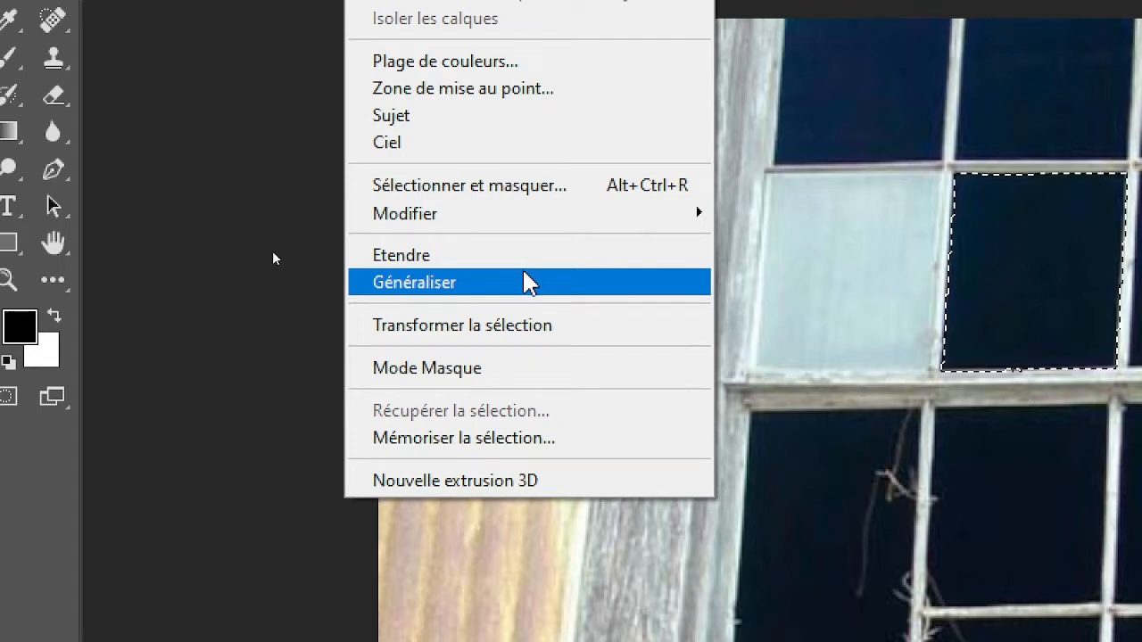
pyautogui.click(526, 282)
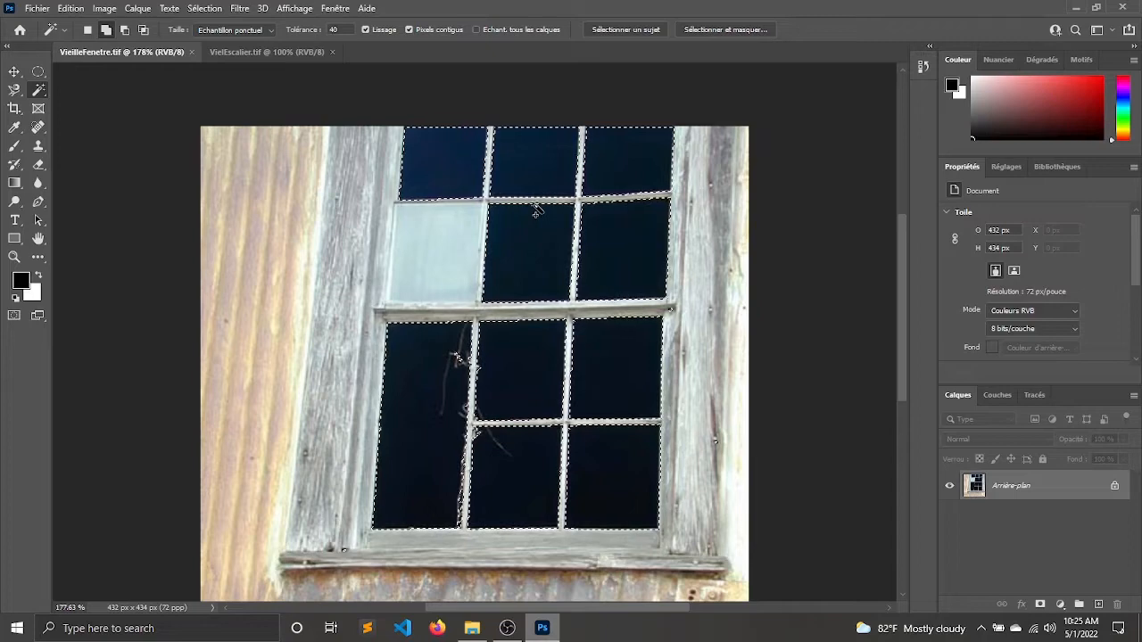
# Step: Select and copy the whole staircase image in VielEscalier.tif, and return to VieilleFenetre.tif
pyautogui.click(284, 52)
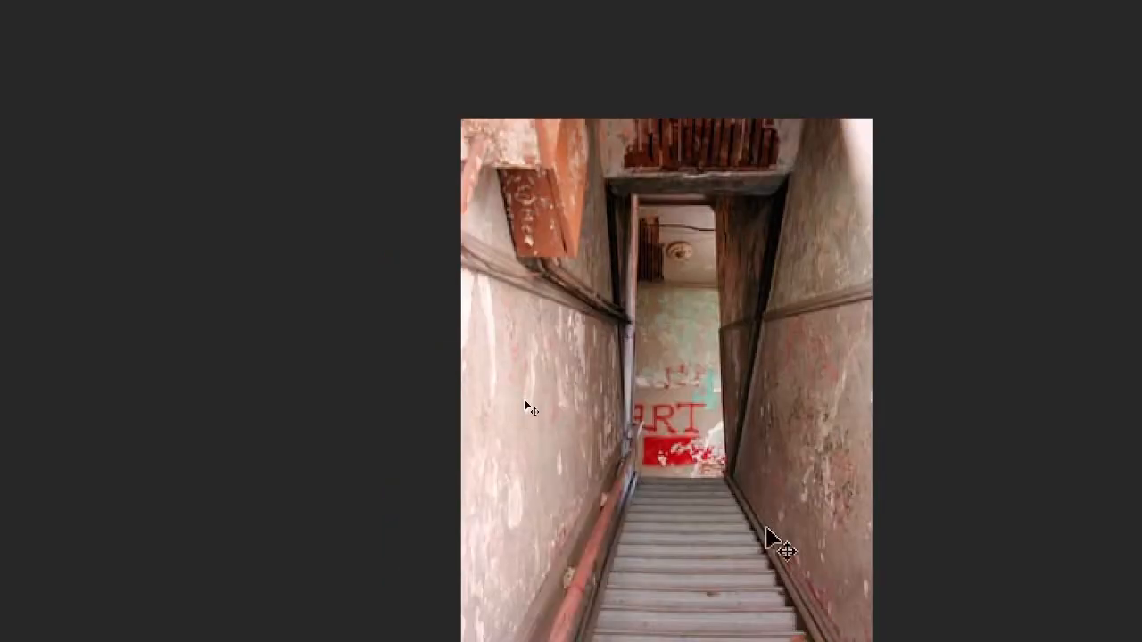
pyautogui.hotkey('ctrl', 'a')
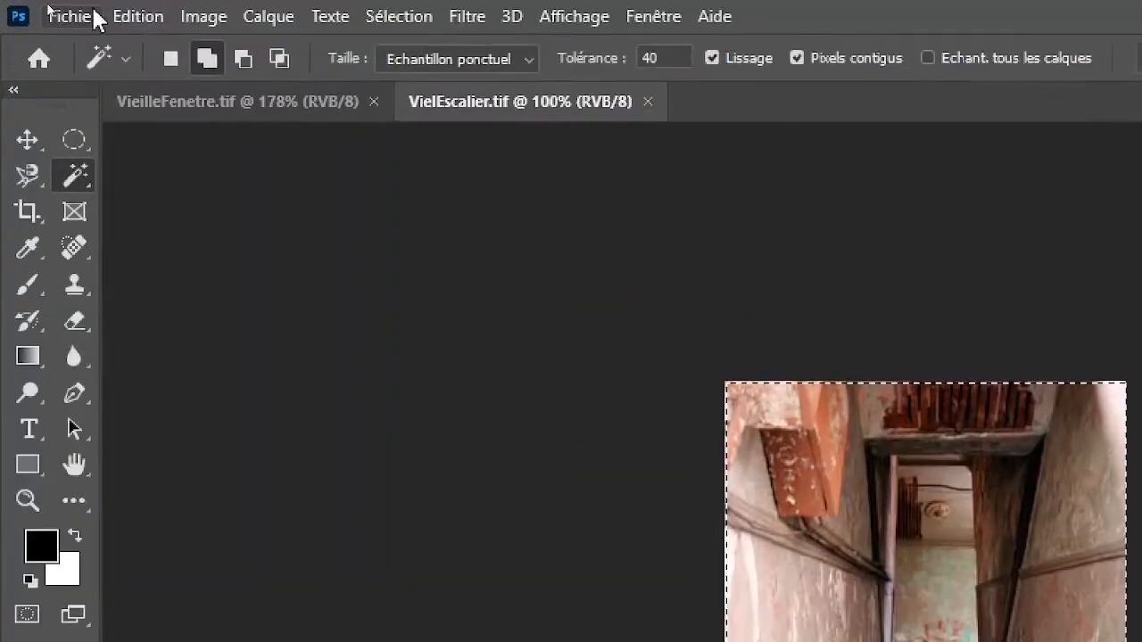
pyautogui.click(157, 16)
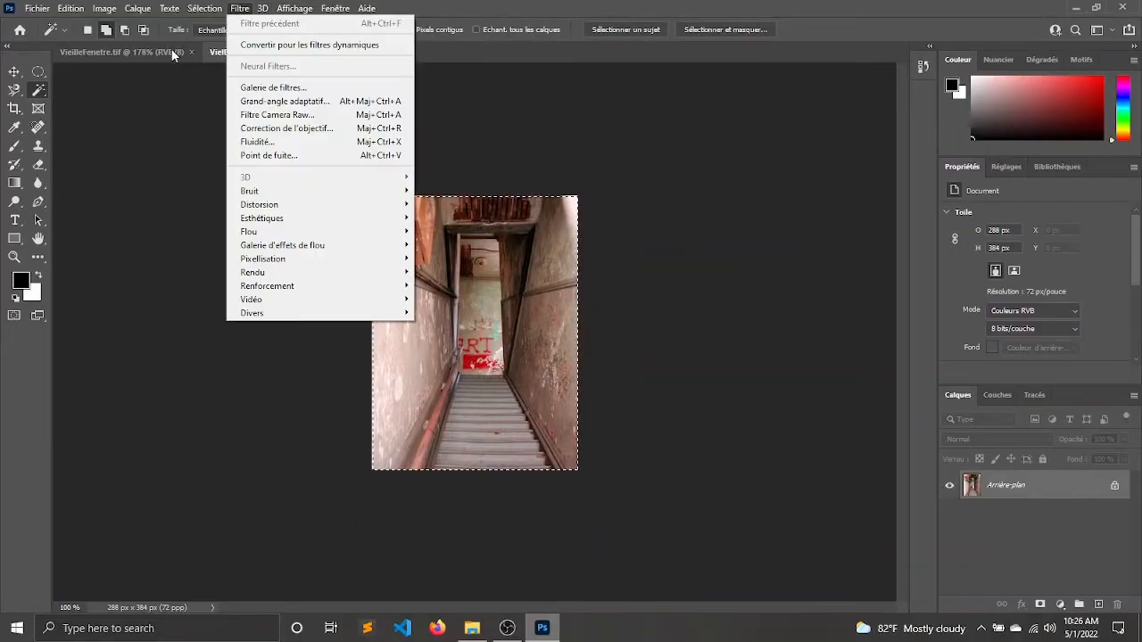
pyautogui.click(348, 107)
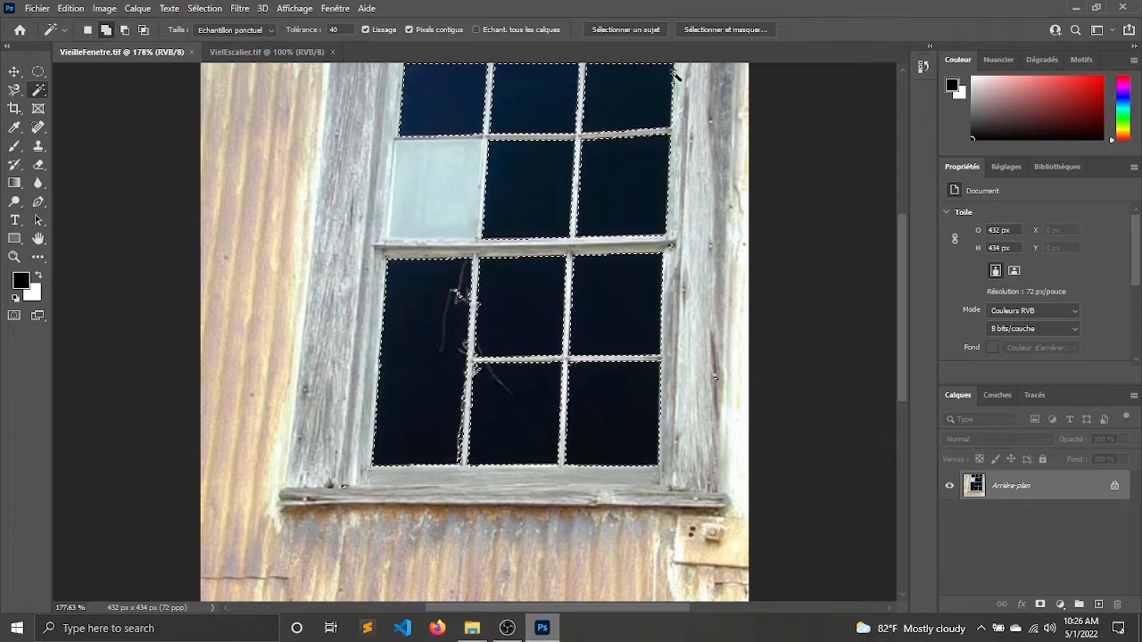
# Step: Paste the copied staircase inside the selected window panes with Coller dedans
pyautogui.click(73, 9)
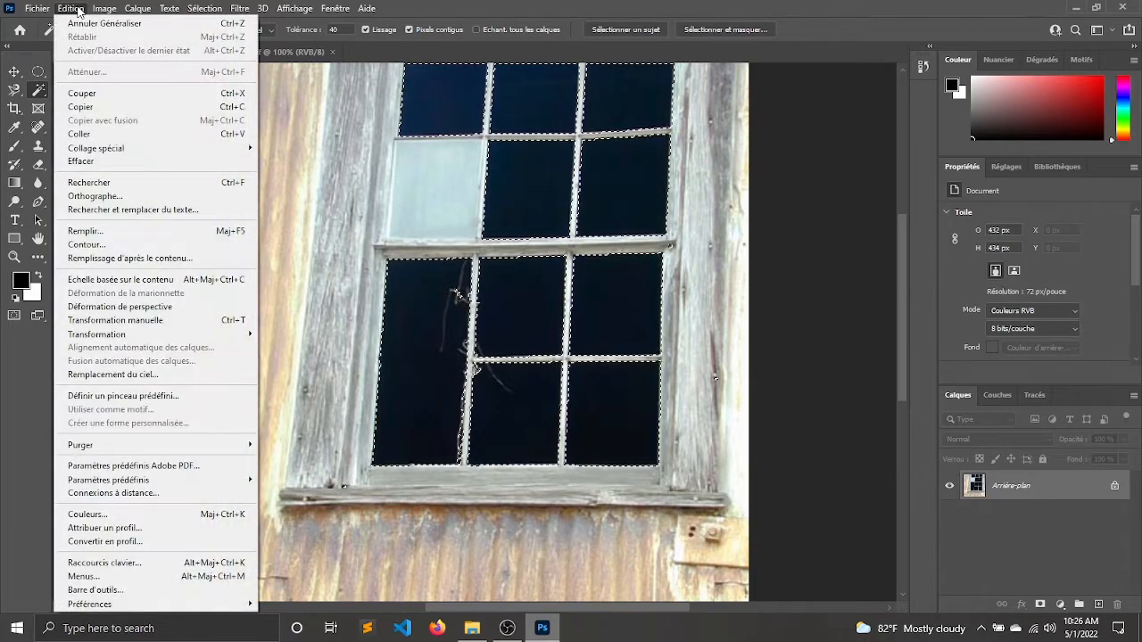
pyautogui.moveTo(147, 153)
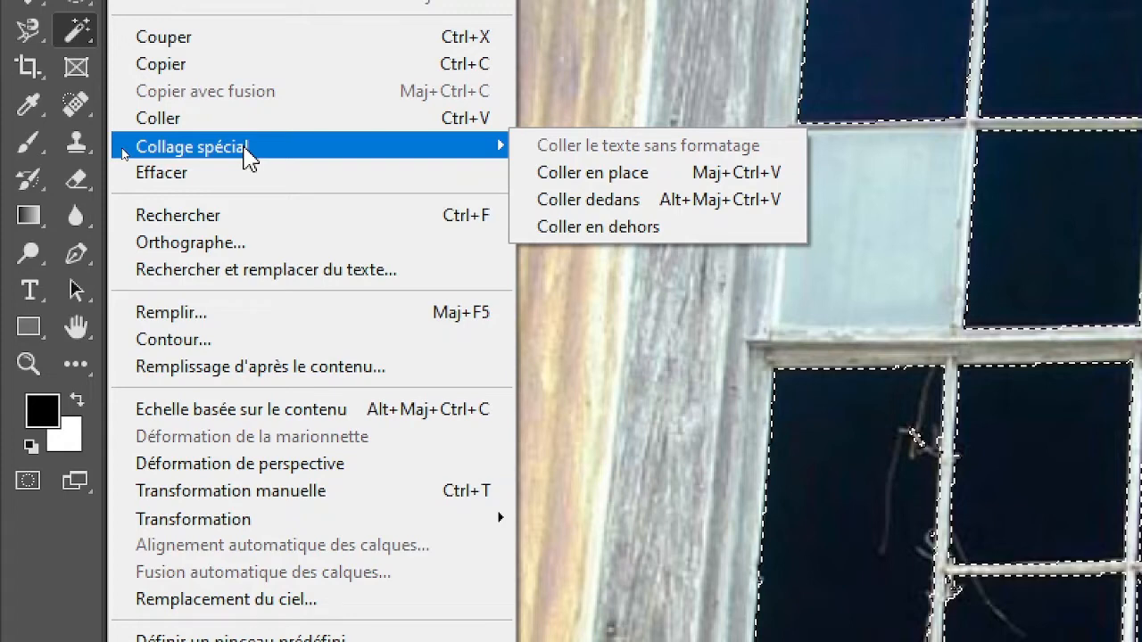
pyautogui.click(676, 211)
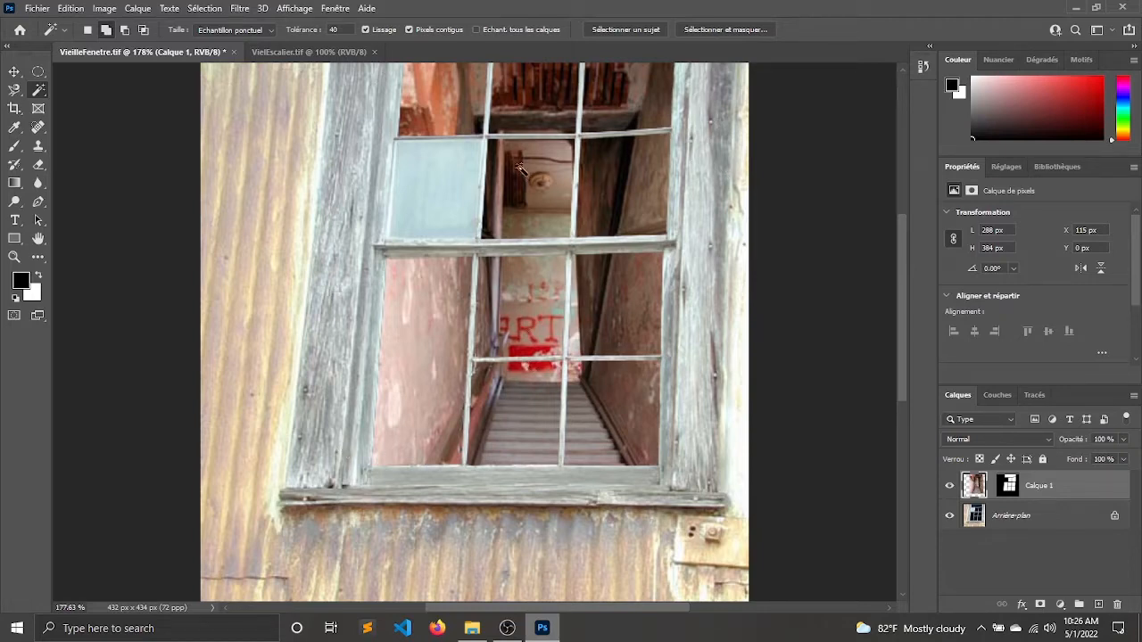
# Step: Inspect the staircase behind the window bars up close and activate the layer mask of Calque 1
pyautogui.scroll(2, 506, 172)
pyautogui.scroll(2, 507, 173)
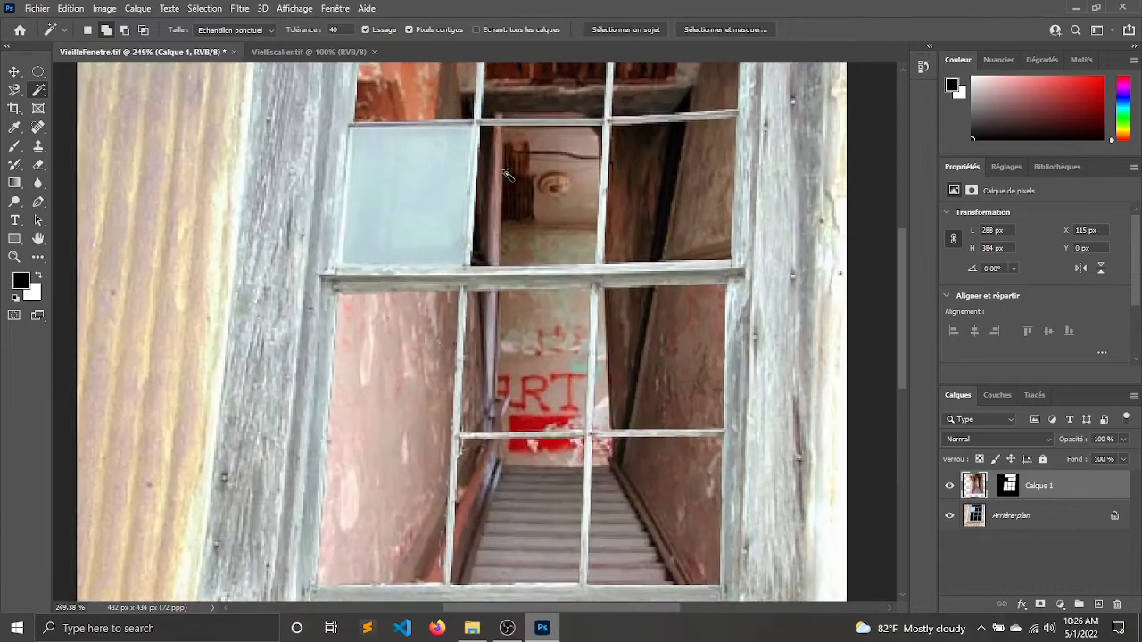
pyautogui.moveTo(511, 167); pyautogui.dragTo(519, 249)
pyautogui.scroll(-3, 518, 249)
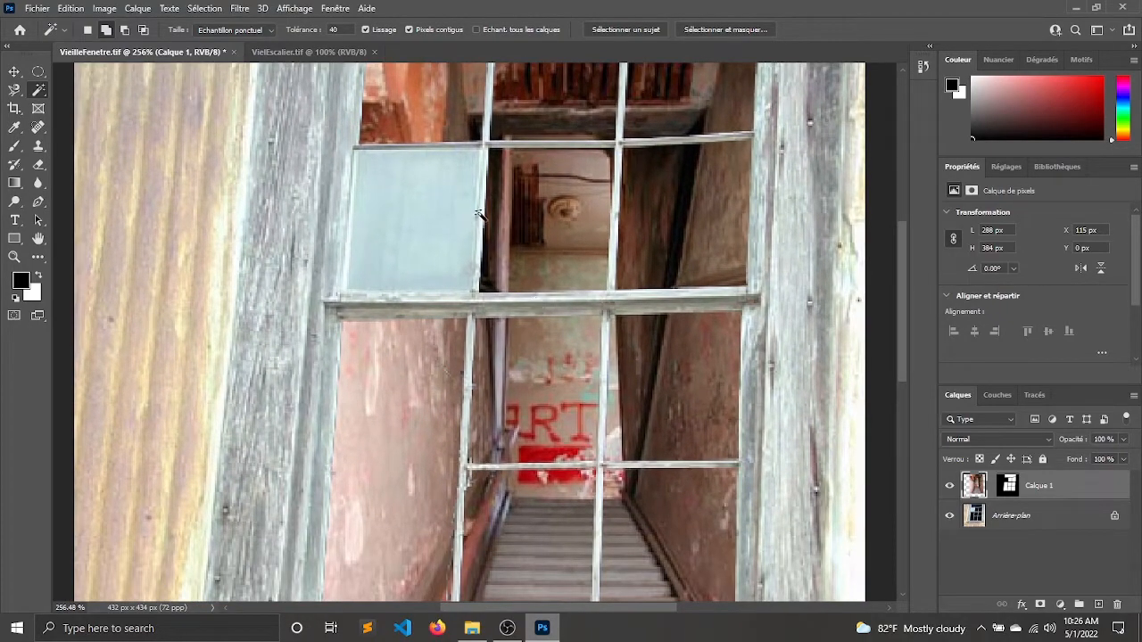
pyautogui.scroll(2, 461, 225)
pyautogui.moveTo(607, 174); pyautogui.dragTo(623, 312)
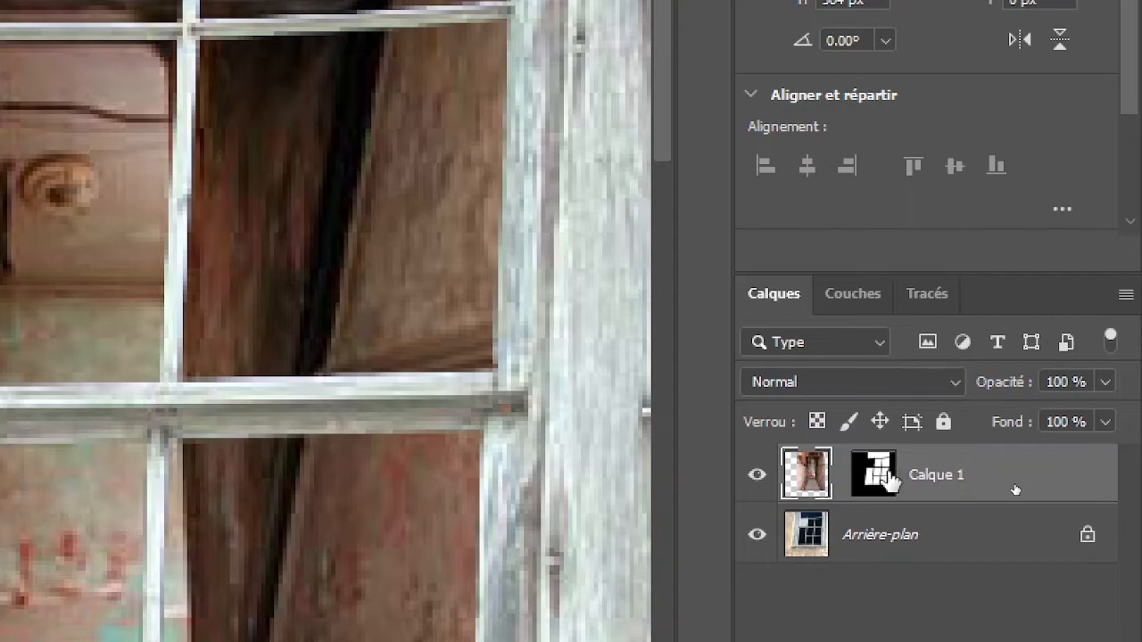
pyautogui.scroll(2, 887, 480)
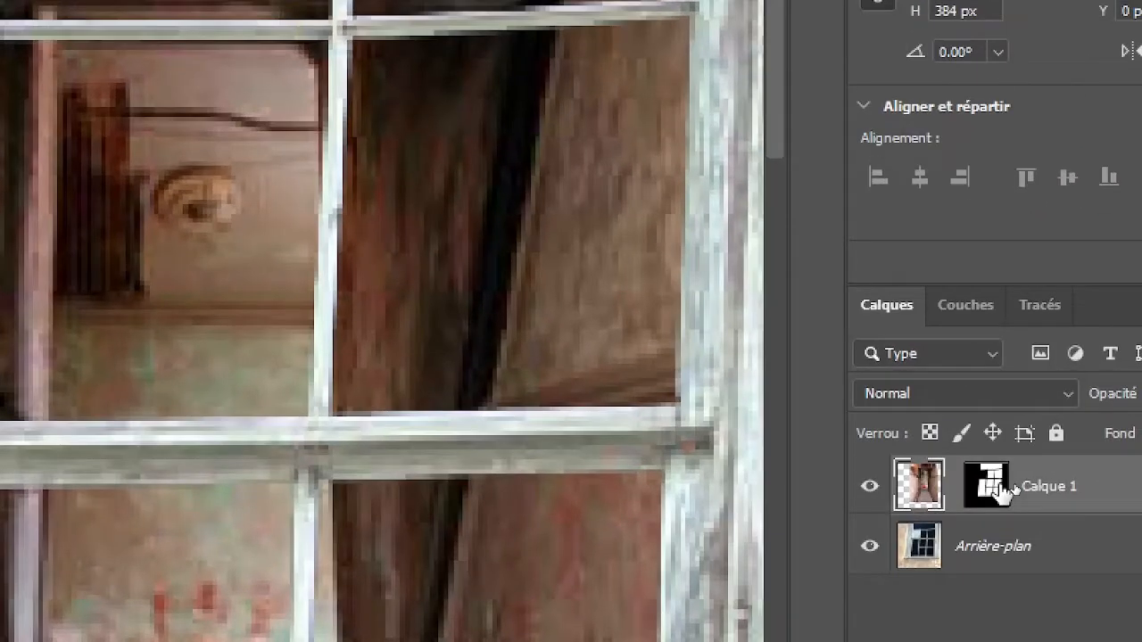
pyautogui.click(1002, 491)
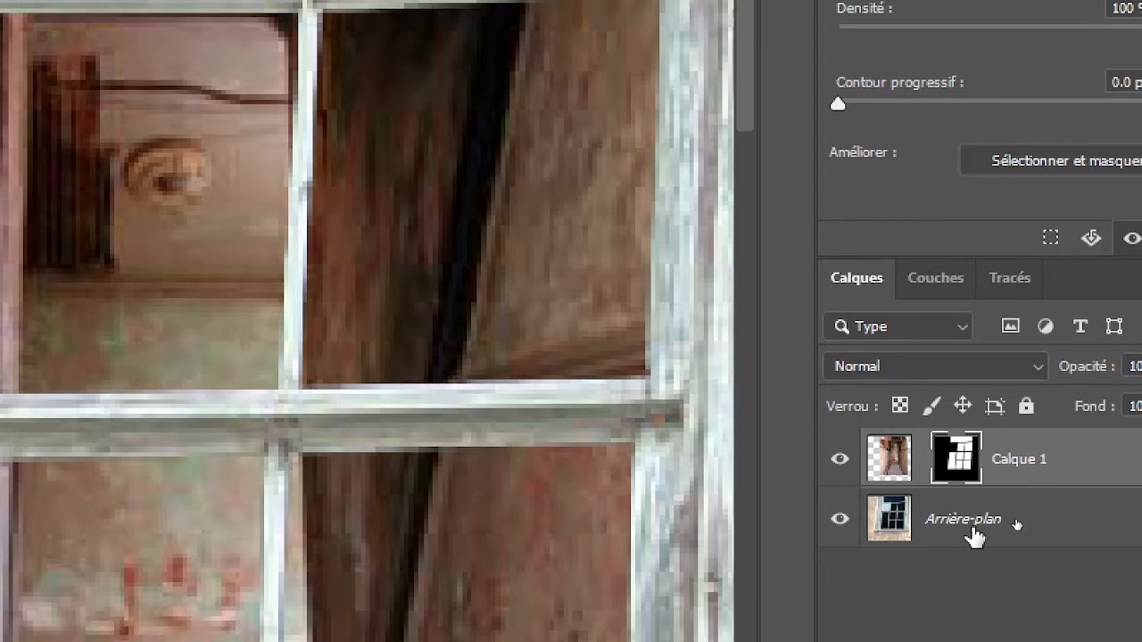
# Step: Activate the Arrière-plan layer, try to select the pale blue pane with the Magic Wand at tolerance 40, and clear the selection
pyautogui.click(974, 528)
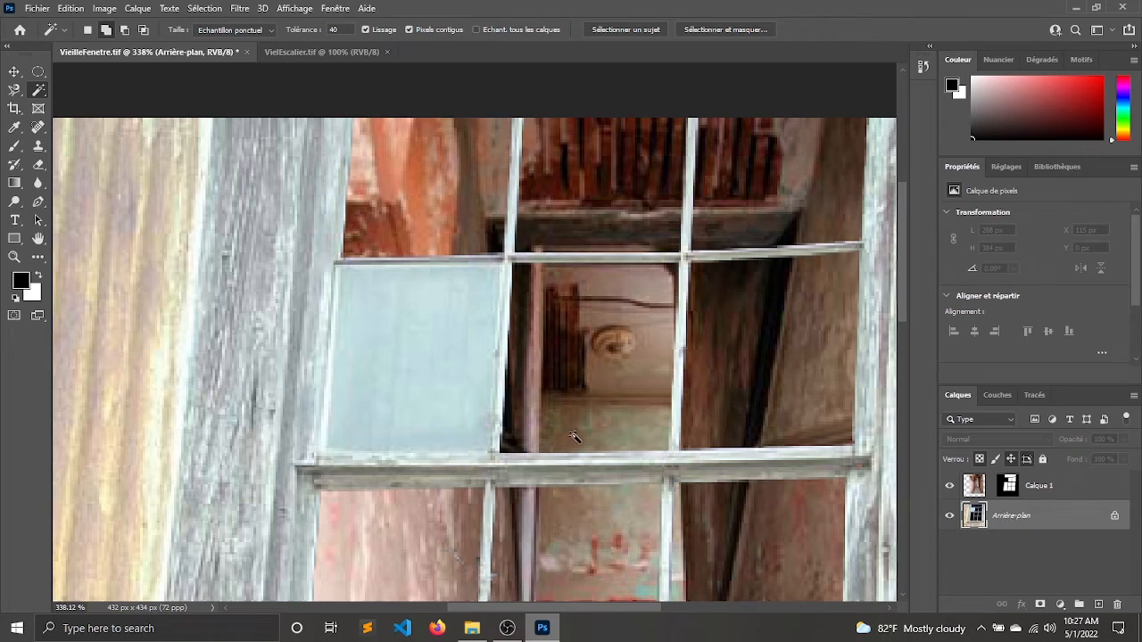
pyautogui.click(427, 337)
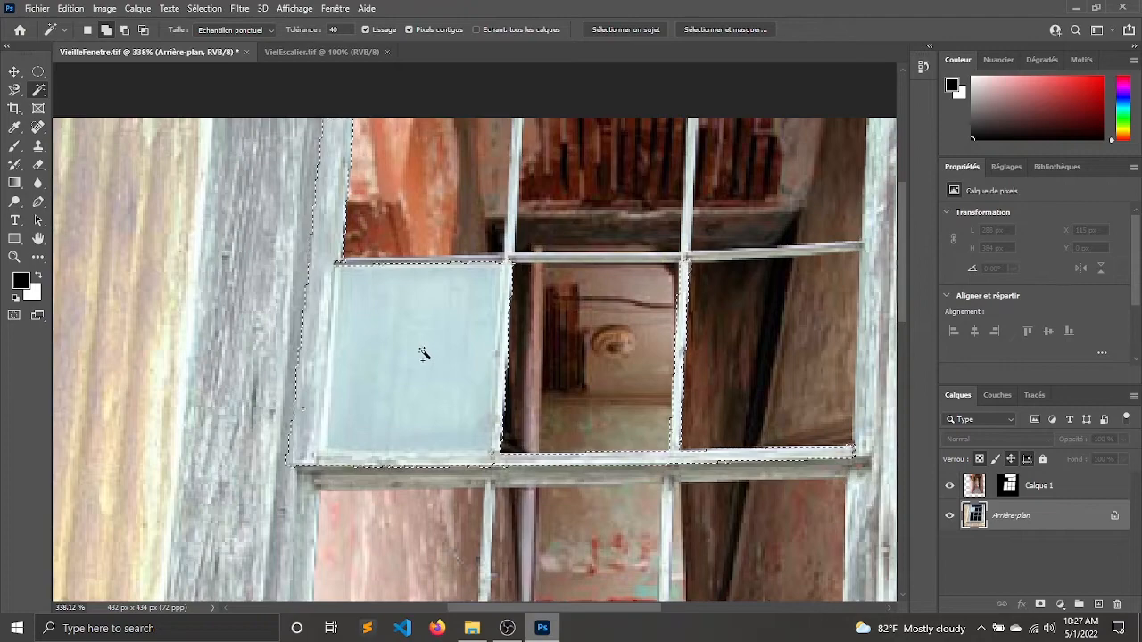
pyautogui.scroll(-2, 424, 354)
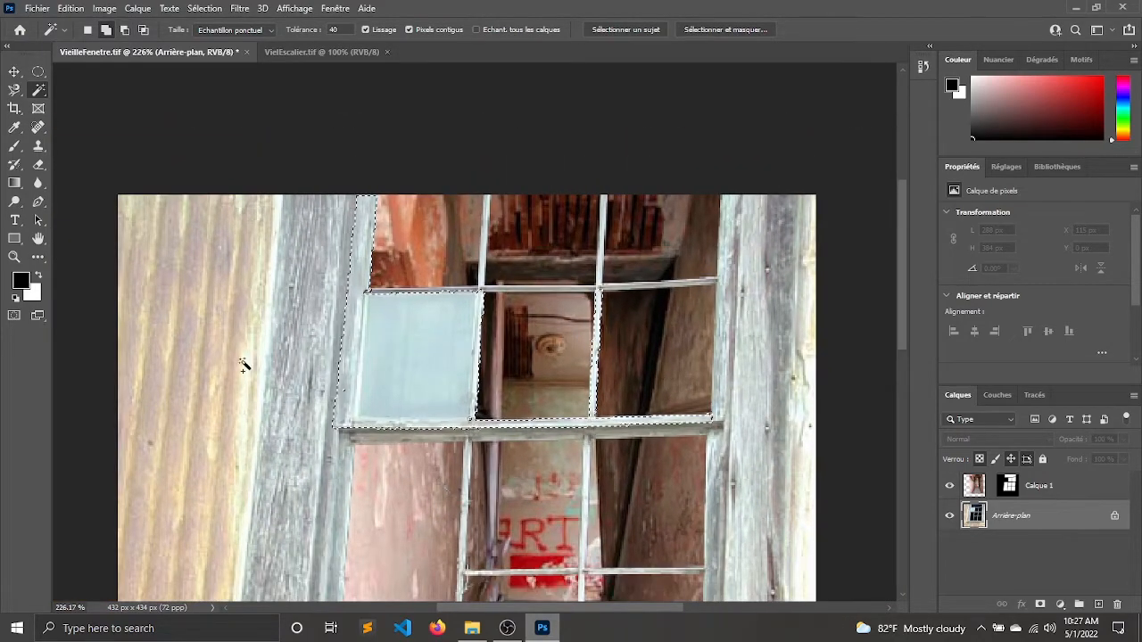
pyautogui.hotkey('ctrl', 'd')
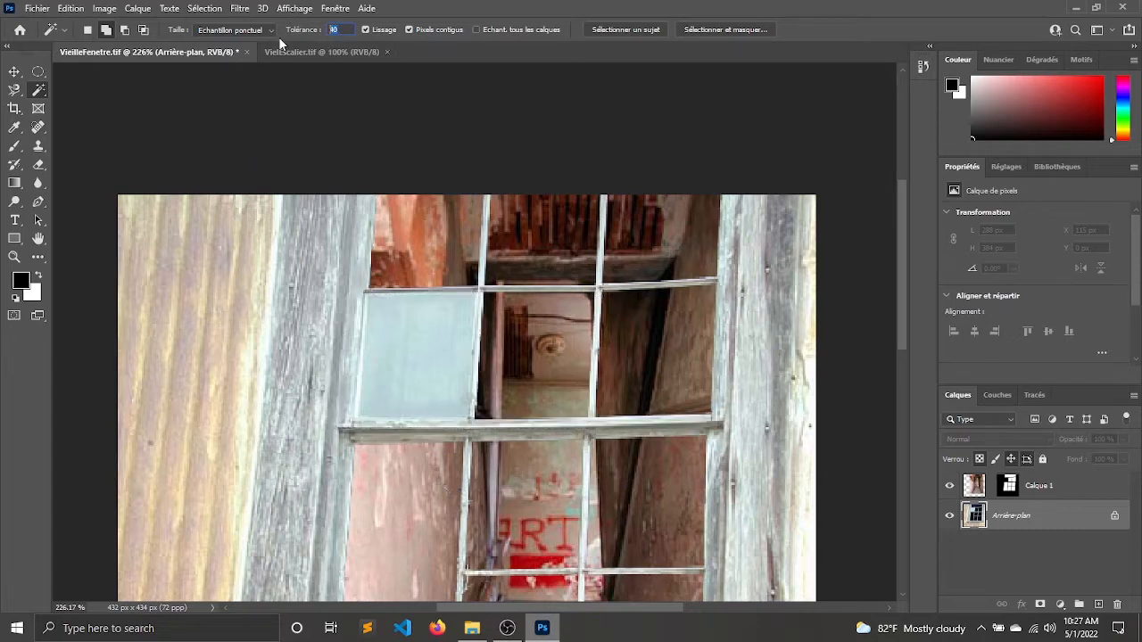
# Step: Set the Magic Wand tolerance to 20, try to select the pale blue pane, and clear the selection
pyautogui.write('20')
pyautogui.press('Return')
pyautogui.scroll(1, 382, 347)
pyautogui.click(407, 347)
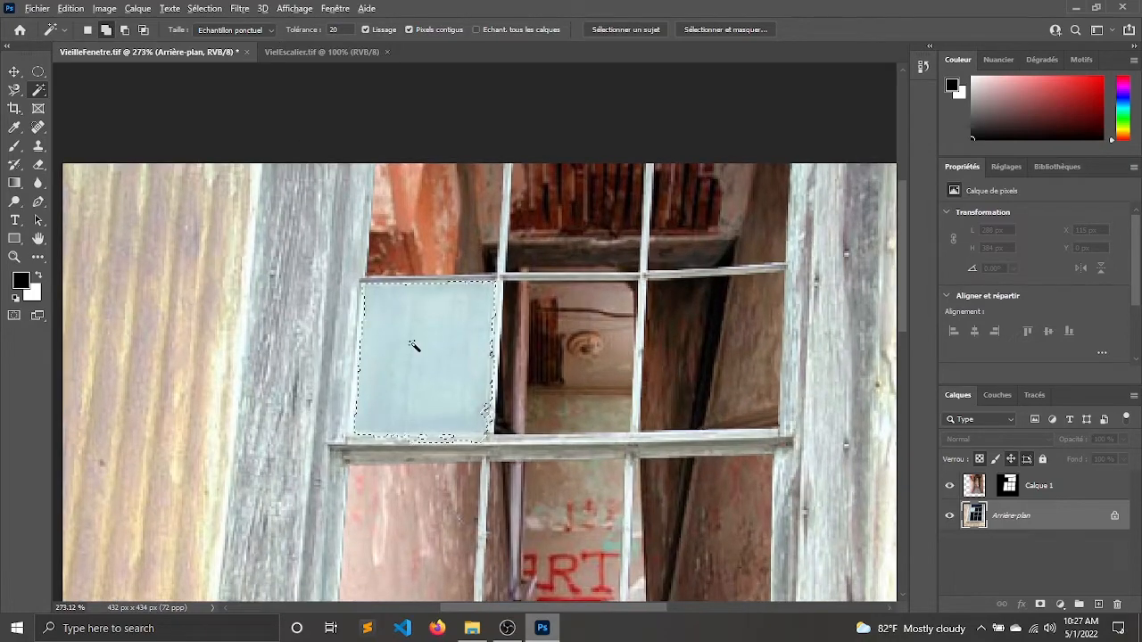
pyautogui.scroll(2, 413, 345)
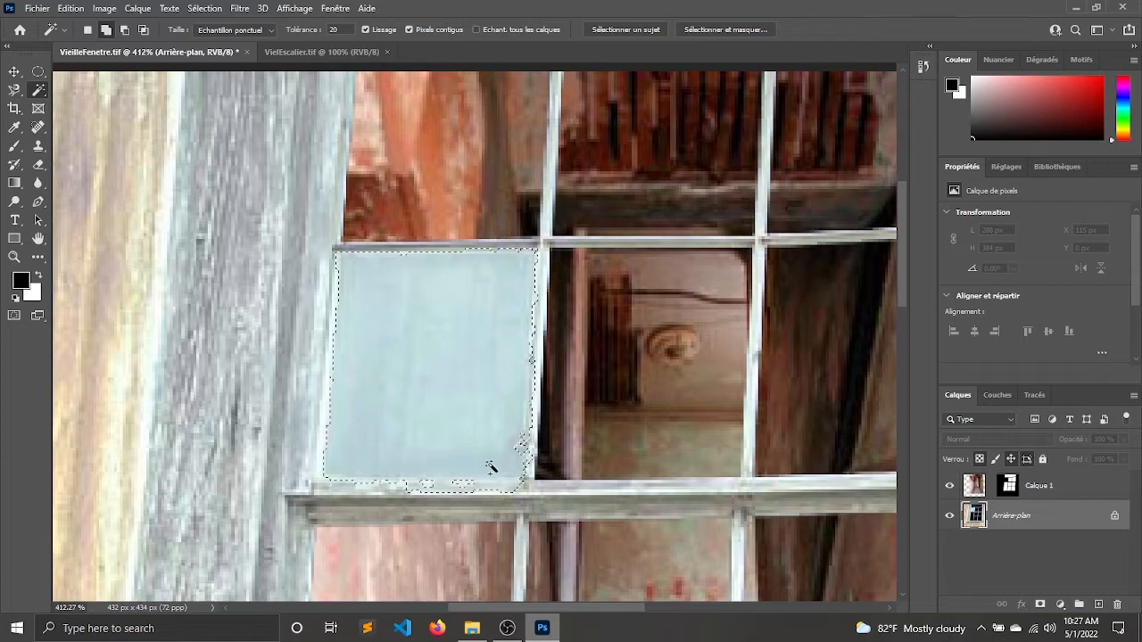
pyautogui.hotkey('ctrl', 'd')
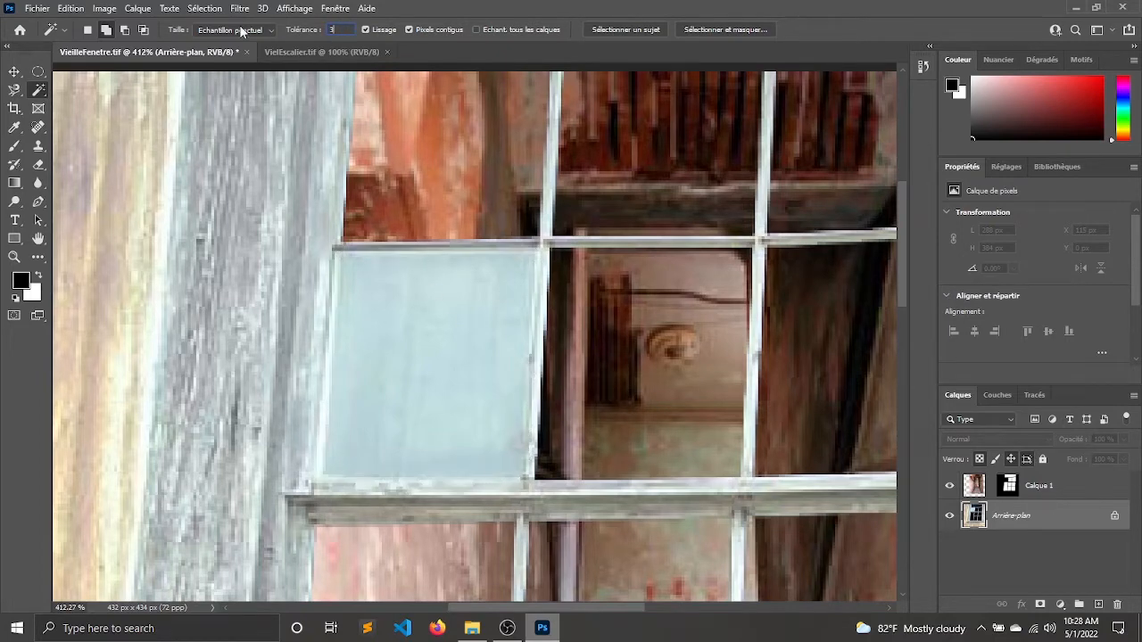
# Step: Try to select the pale blue pane with other Magic Wand tolerances, including 15 and 17, and clear the selection
pyautogui.click(454, 370)
pyautogui.hotkey('ctrl', 'd')
pyautogui.write('15')
pyautogui.click(457, 336)
pyautogui.hotkey('ctrl', 'd')
pyautogui.click(334, 29)
pyautogui.write('17')
pyautogui.click(390, 296)
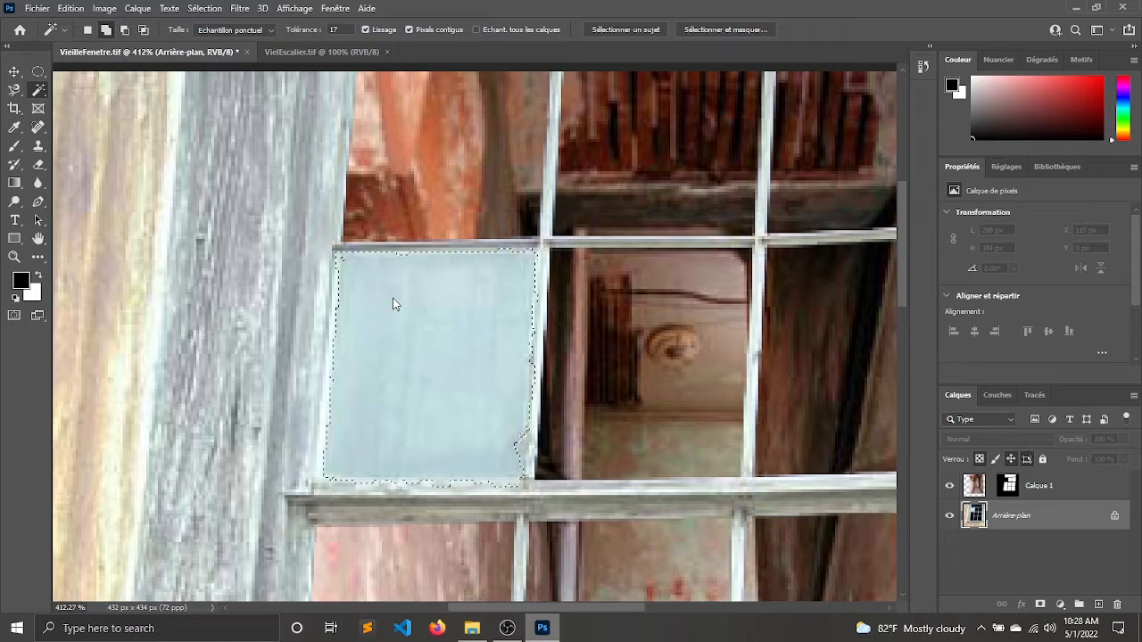
pyautogui.hotkey('ctrl', 'd')
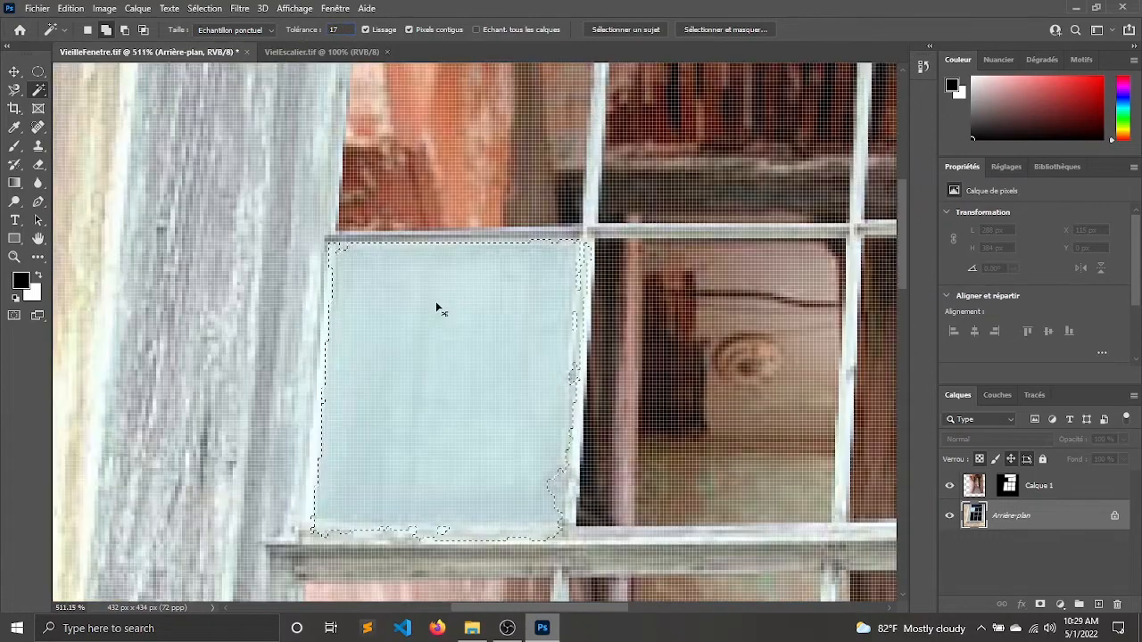
pyautogui.hotkey('ctrl', 'd')
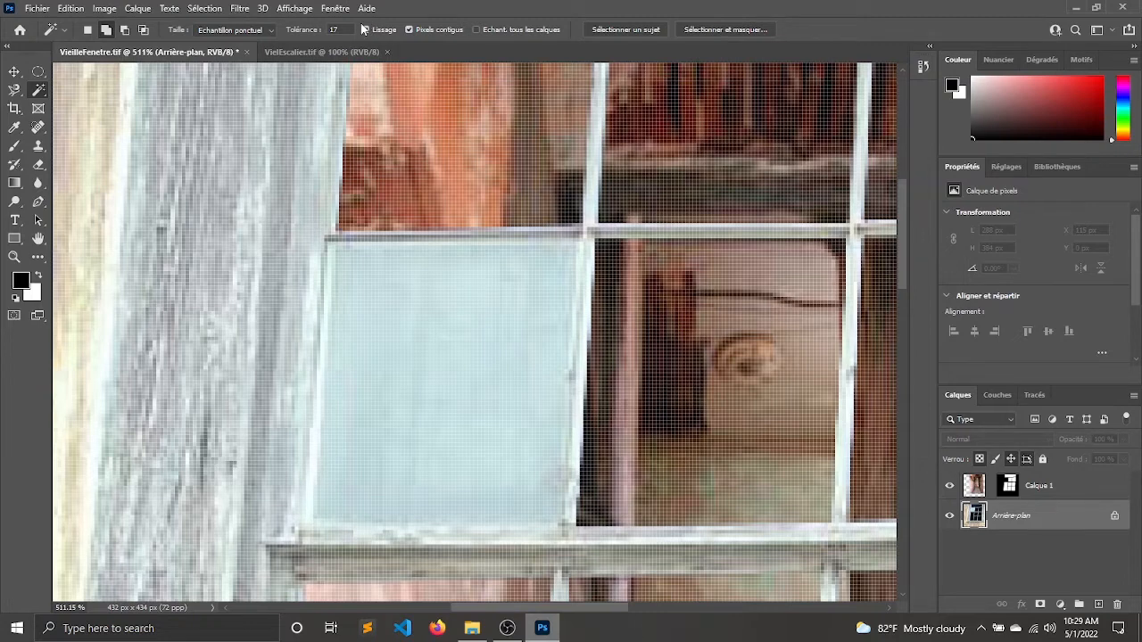
# Step: Draw a rectangular marquee selection over the pale blue pane
pyautogui.click(38, 72)
pyautogui.click(85, 73)
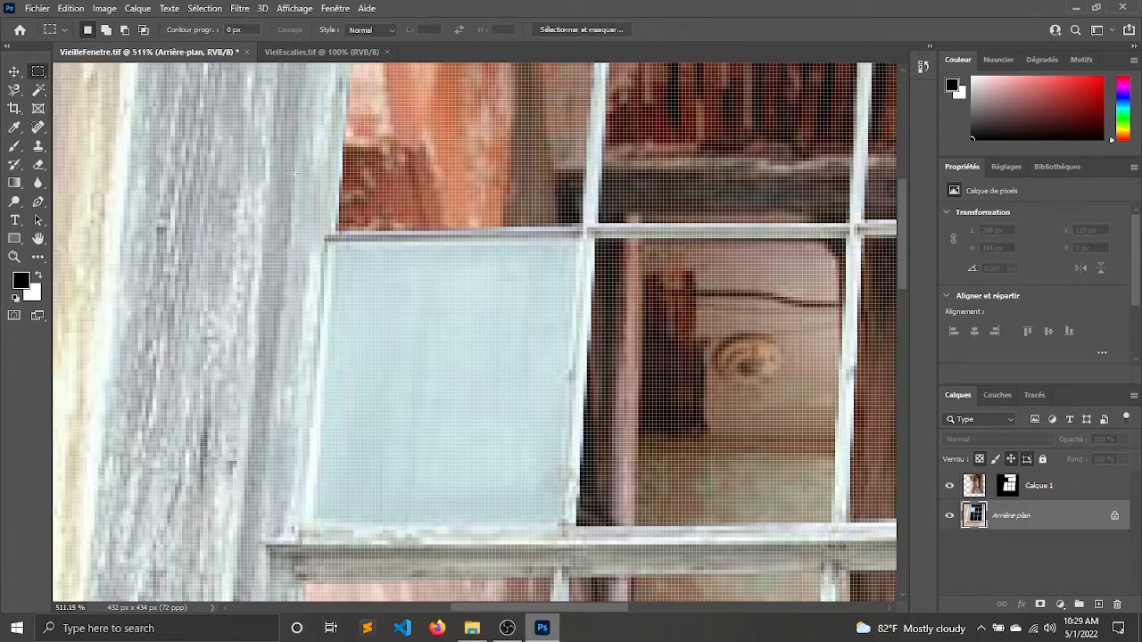
pyautogui.moveTo(339, 246); pyautogui.dragTo(570, 526)
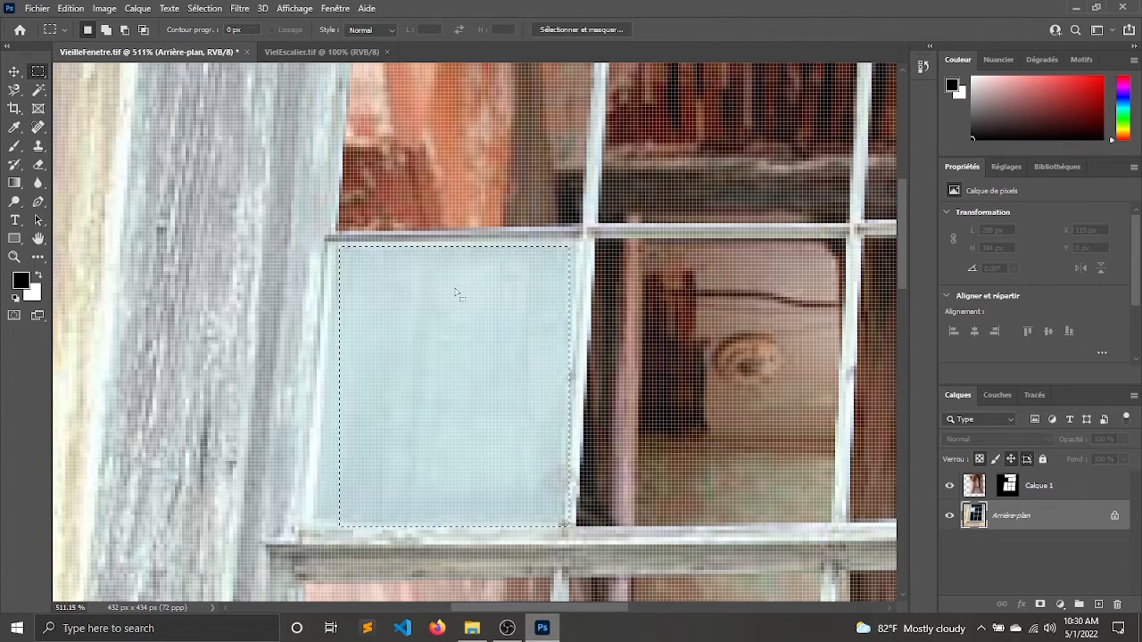
# Step: Start Transformer la sélection on the rectangular selection and switch it to the warp (Déformation) mode
pyautogui.click(204, 10)
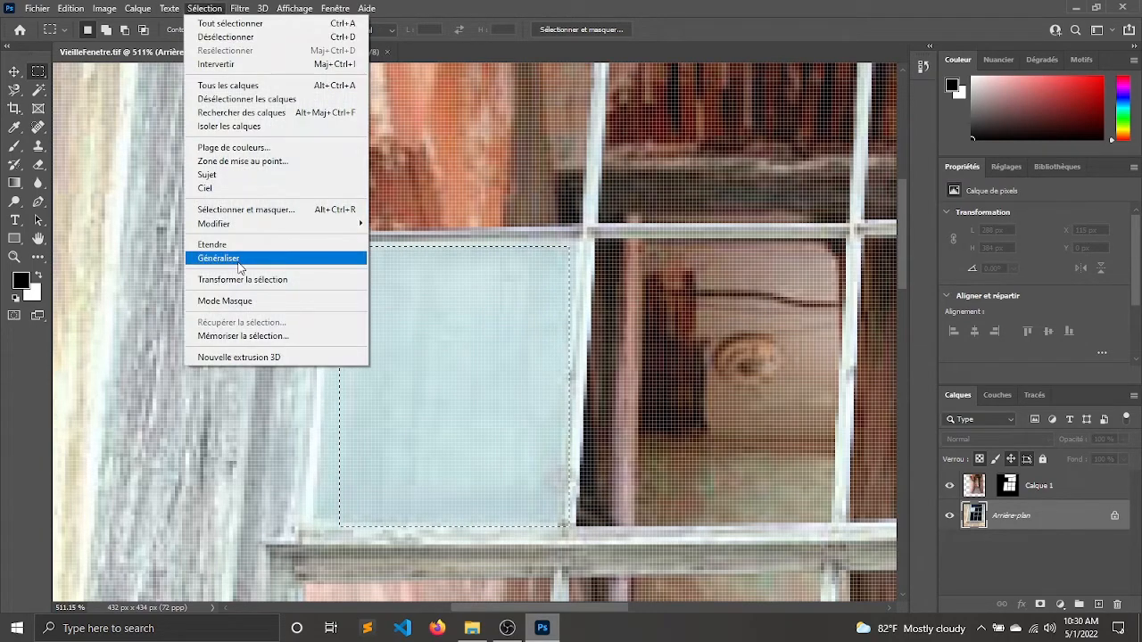
pyautogui.moveTo(253, 230)
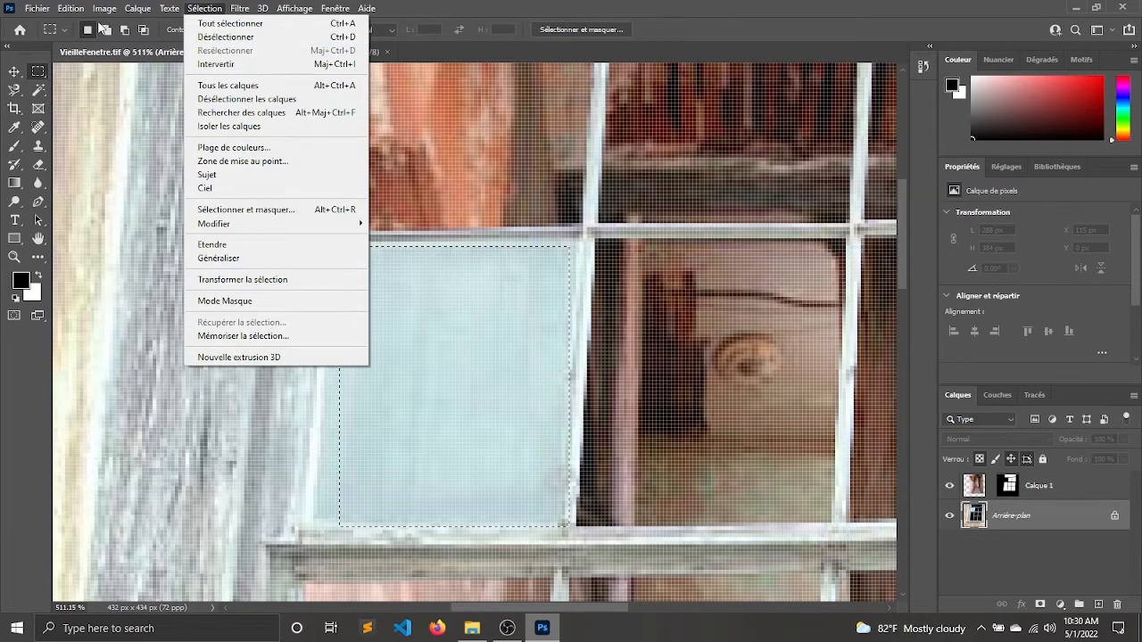
pyautogui.moveTo(75, 13)
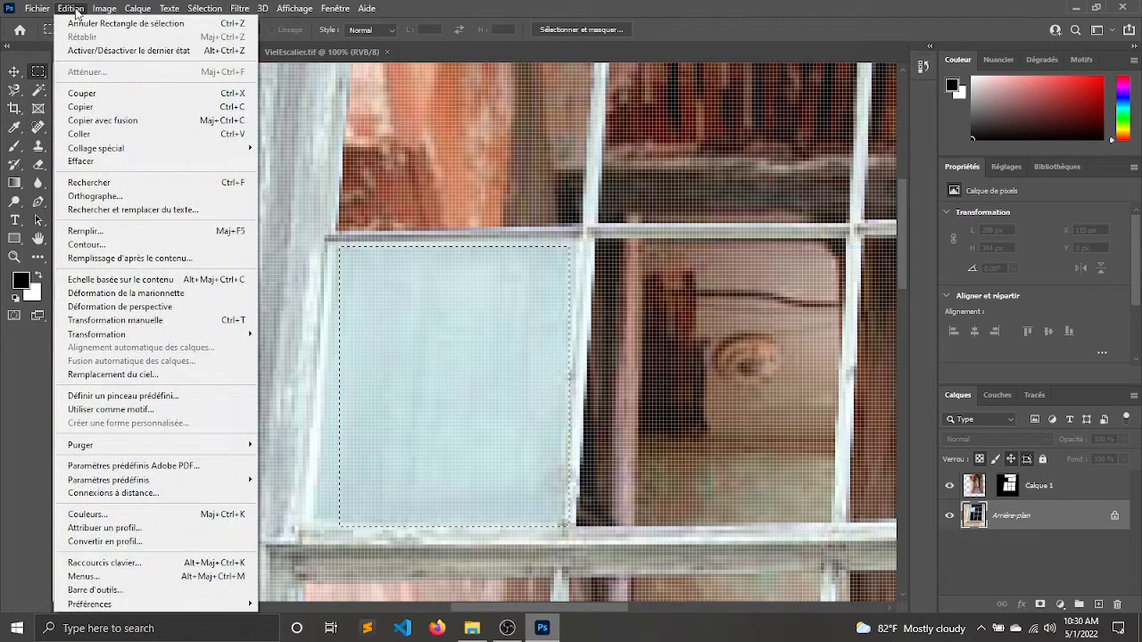
pyautogui.moveTo(211, 11)
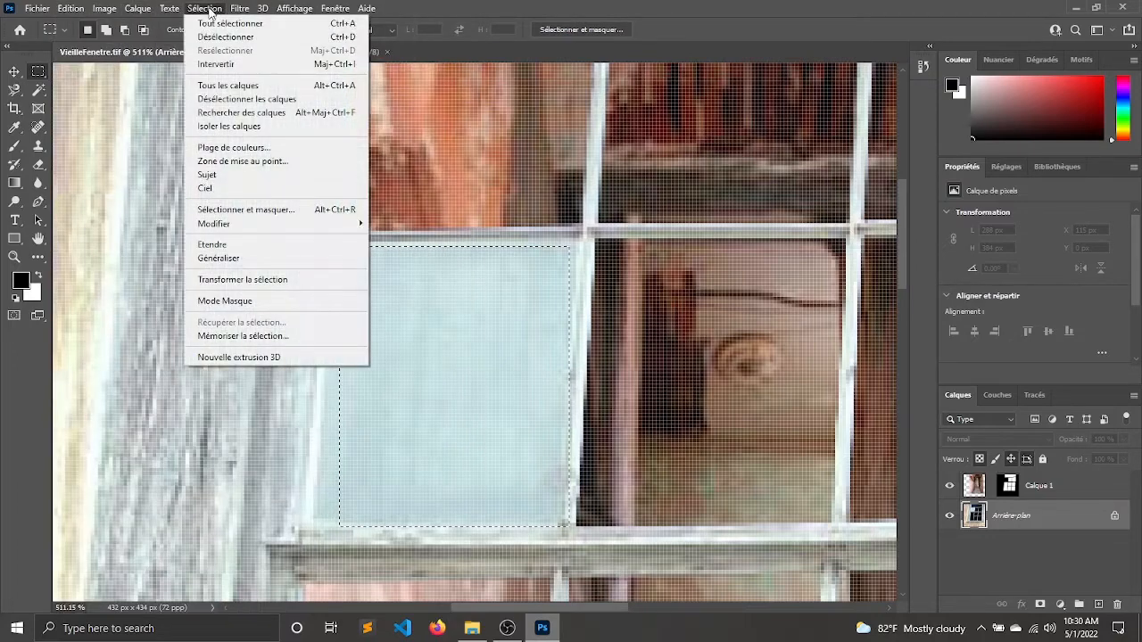
pyautogui.click(283, 281)
pyautogui.click(71, 9)
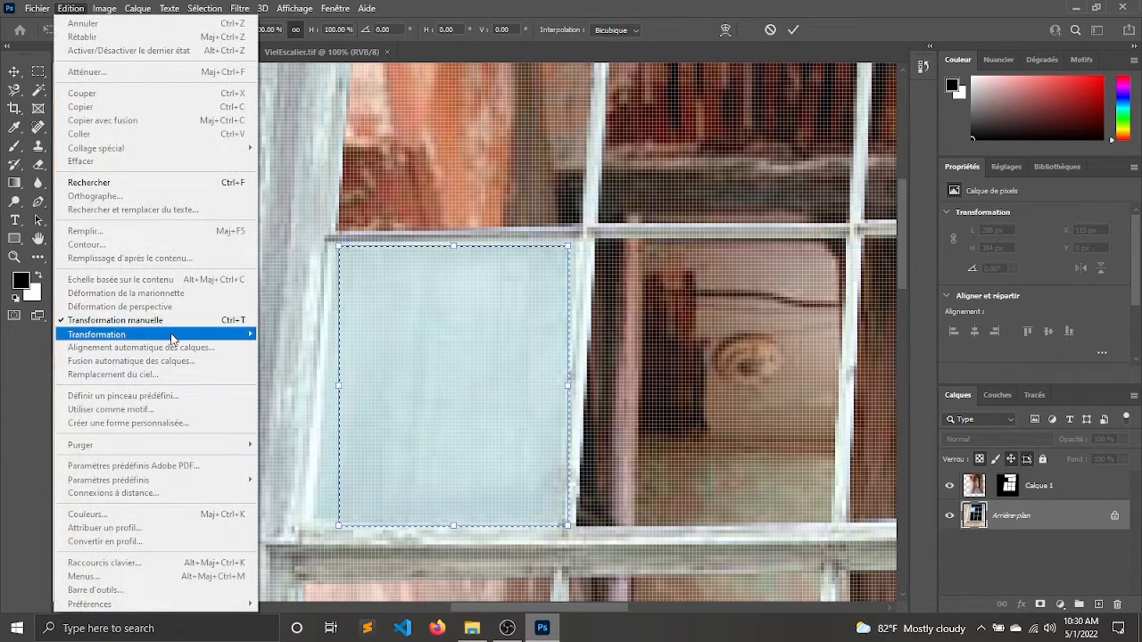
pyautogui.moveTo(178, 337)
pyautogui.click(292, 431)
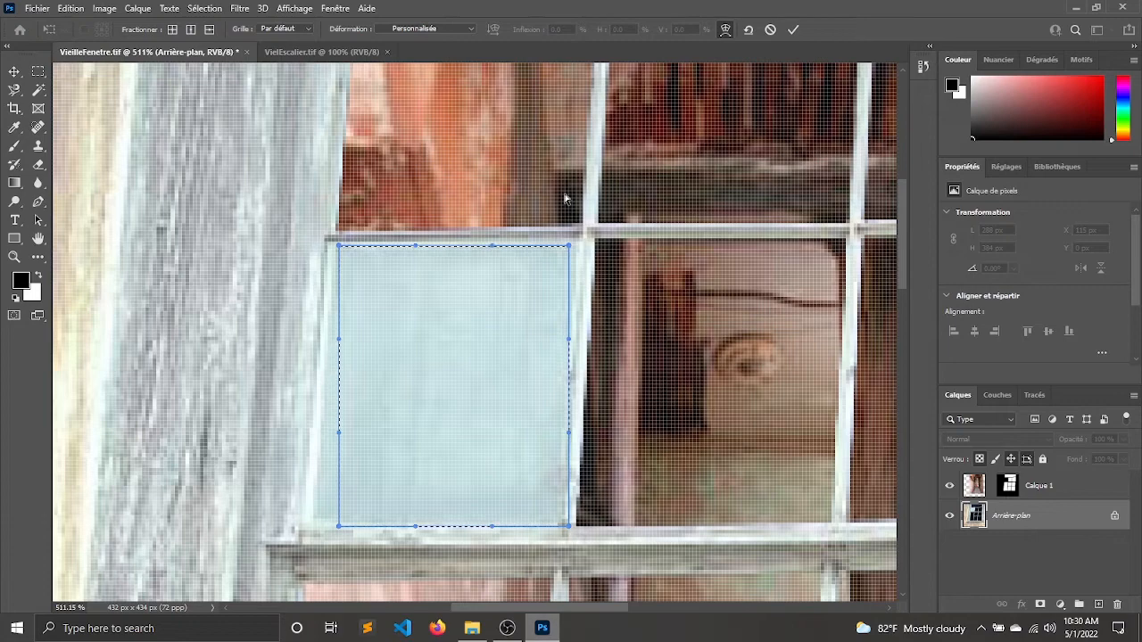
# Step: Warp the selection's corners and edges to follow the slanted outline of the pale blue pane, and apply the transformation
pyautogui.scroll(2, 568, 247)
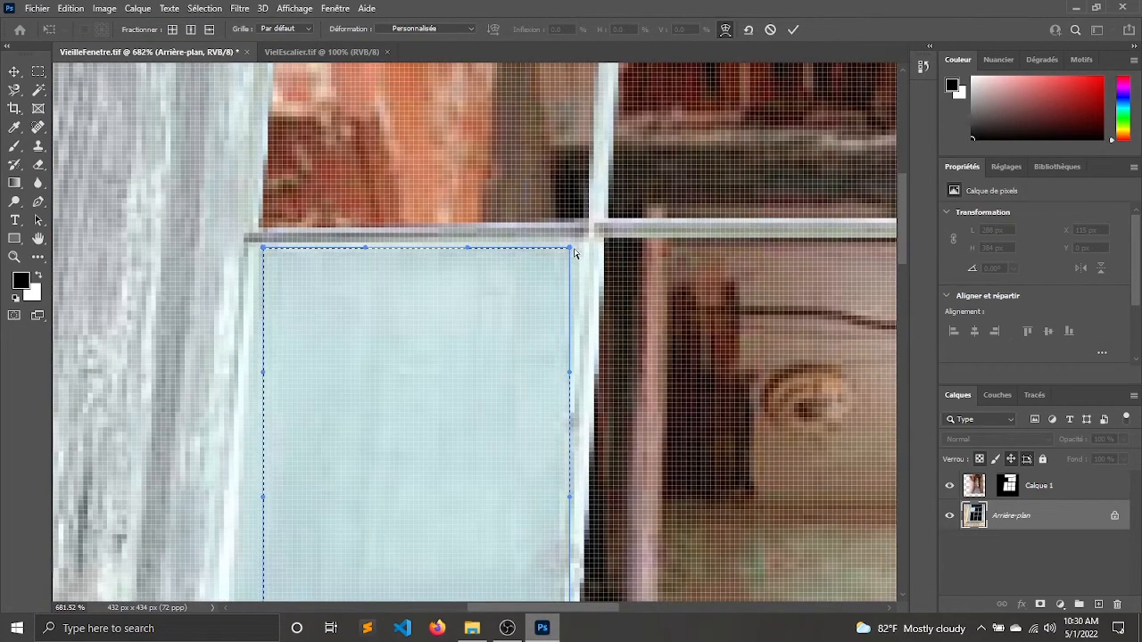
pyautogui.moveTo(571, 248); pyautogui.dragTo(585, 256)
pyautogui.scroll(-2, 619, 468)
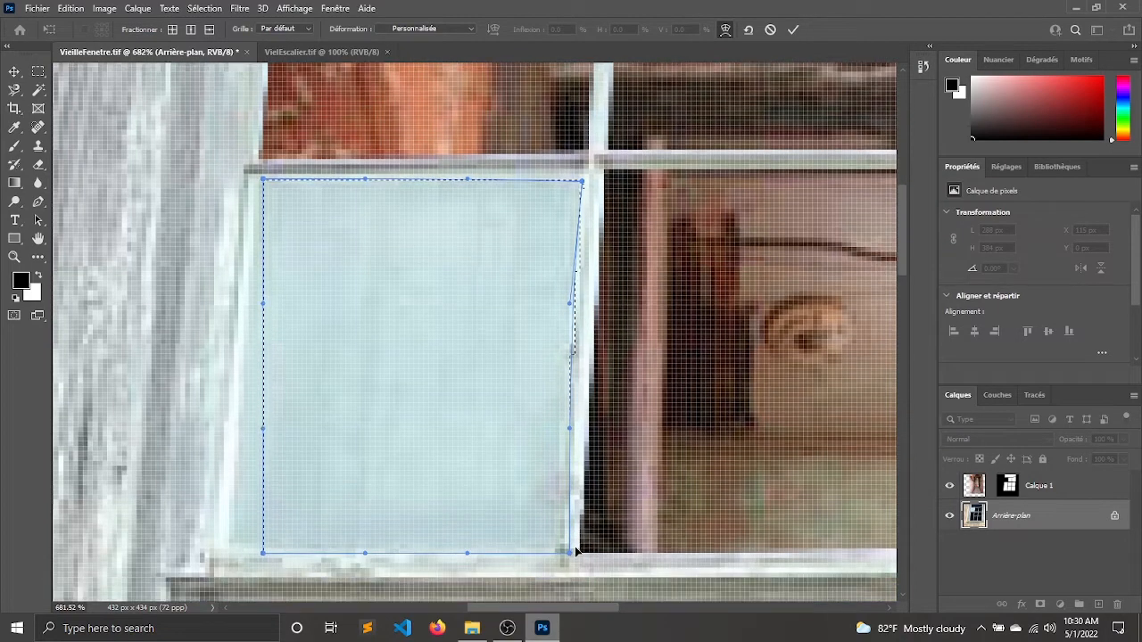
pyautogui.moveTo(570, 553); pyautogui.dragTo(567, 542)
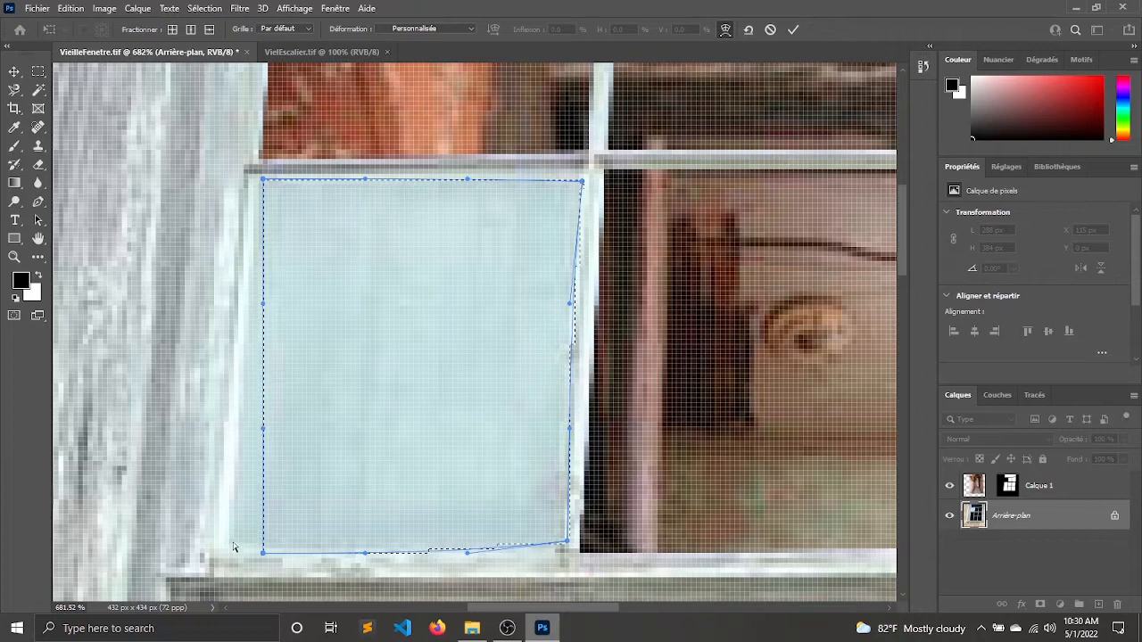
pyautogui.moveTo(262, 553); pyautogui.dragTo(233, 546)
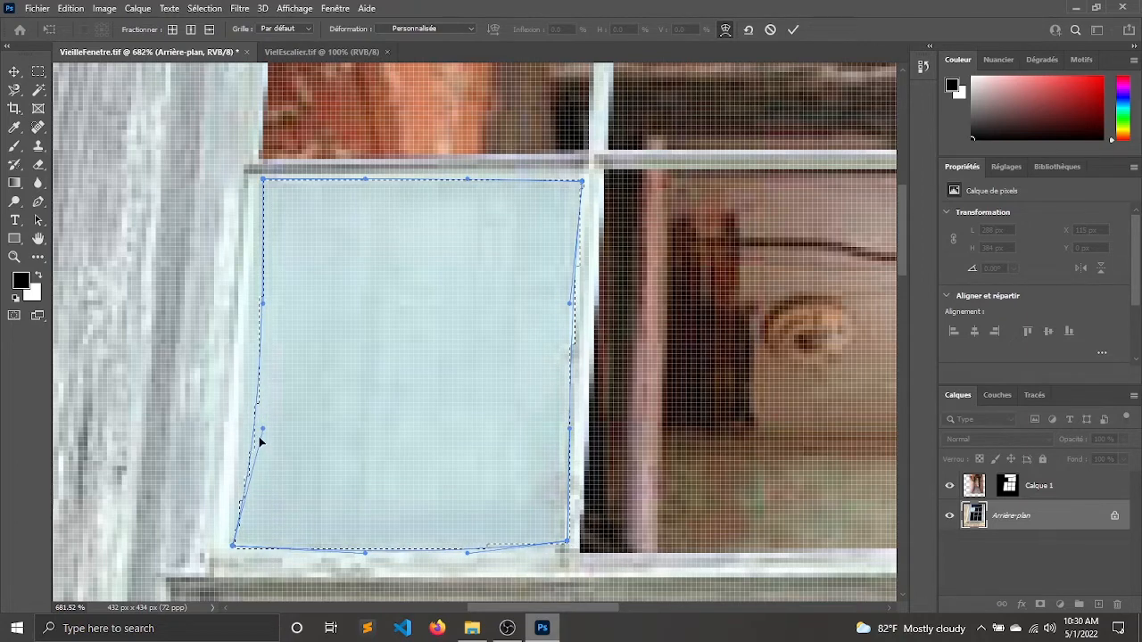
pyautogui.moveTo(262, 431); pyautogui.dragTo(253, 258)
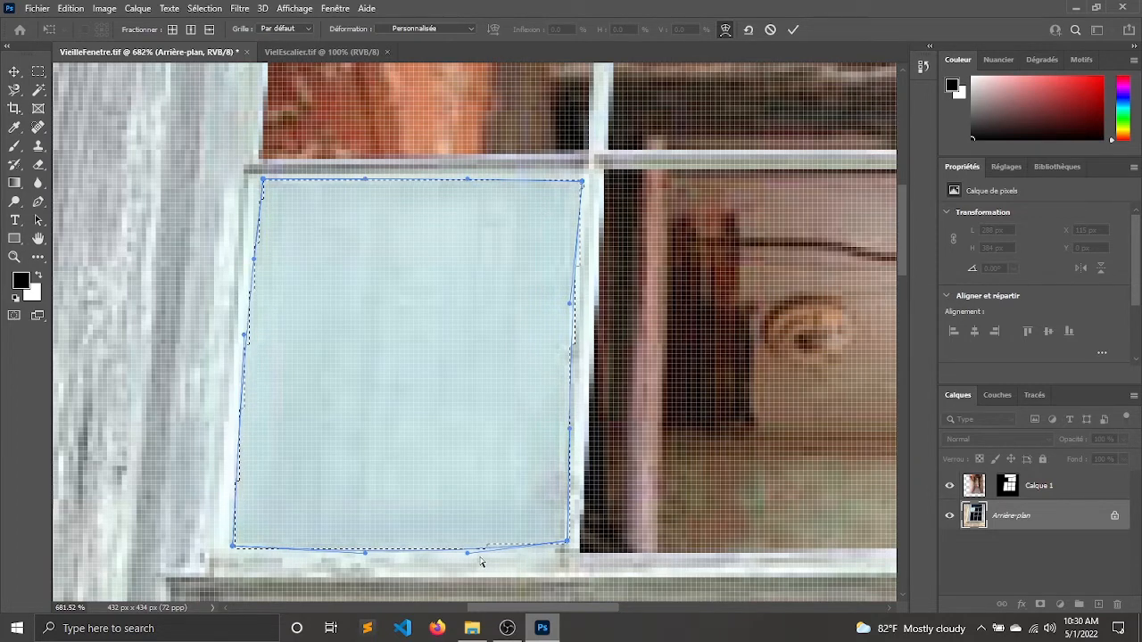
pyautogui.moveTo(567, 543); pyautogui.dragTo(560, 541)
pyautogui.click(792, 31)
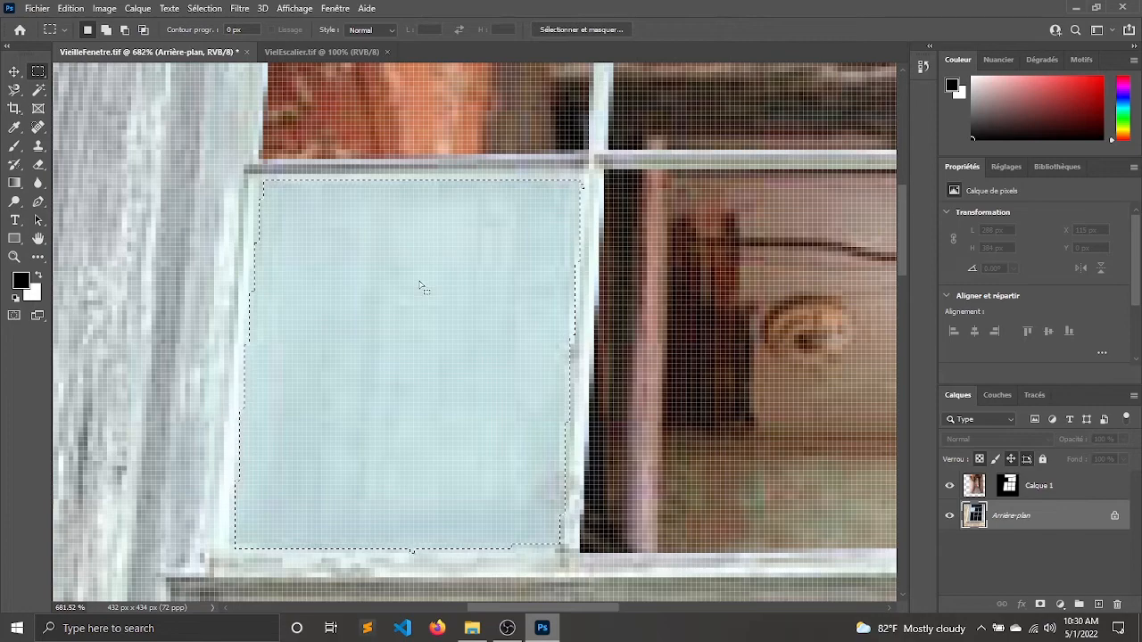
# Step: Activate the layer mask of Calque 1 and paint white over the selected pane with a 68 px brush
pyautogui.scroll(-2, 424, 282)
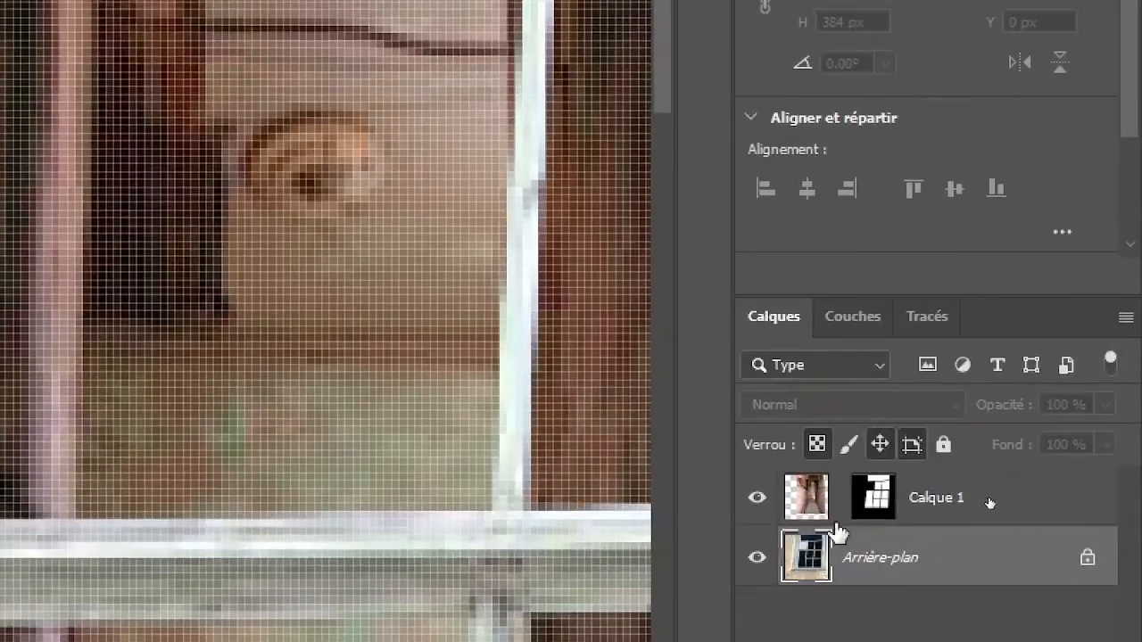
pyautogui.click(875, 498)
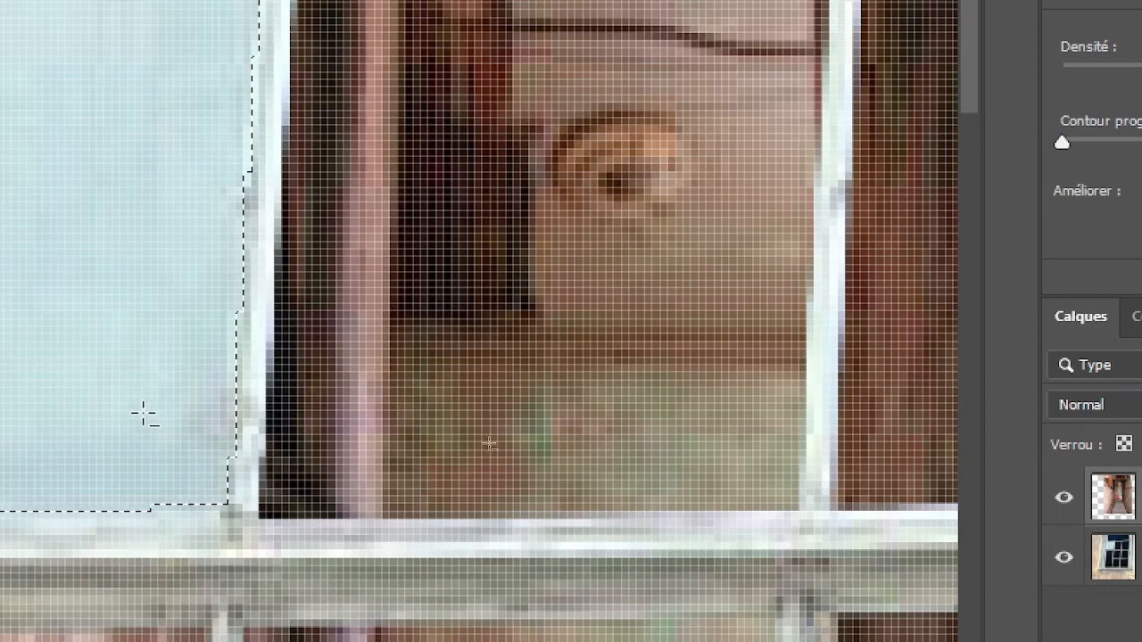
pyautogui.scroll(-3, 261, 290)
pyautogui.scroll(-3, 568, 290)
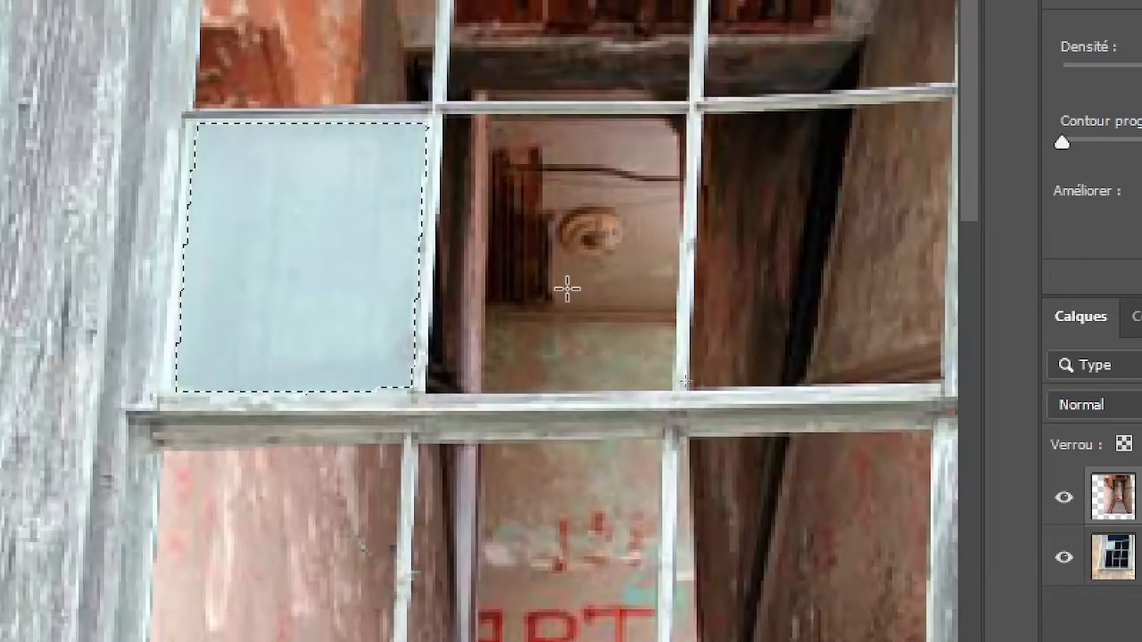
pyautogui.scroll(-1, 563, 288)
pyautogui.press('b')
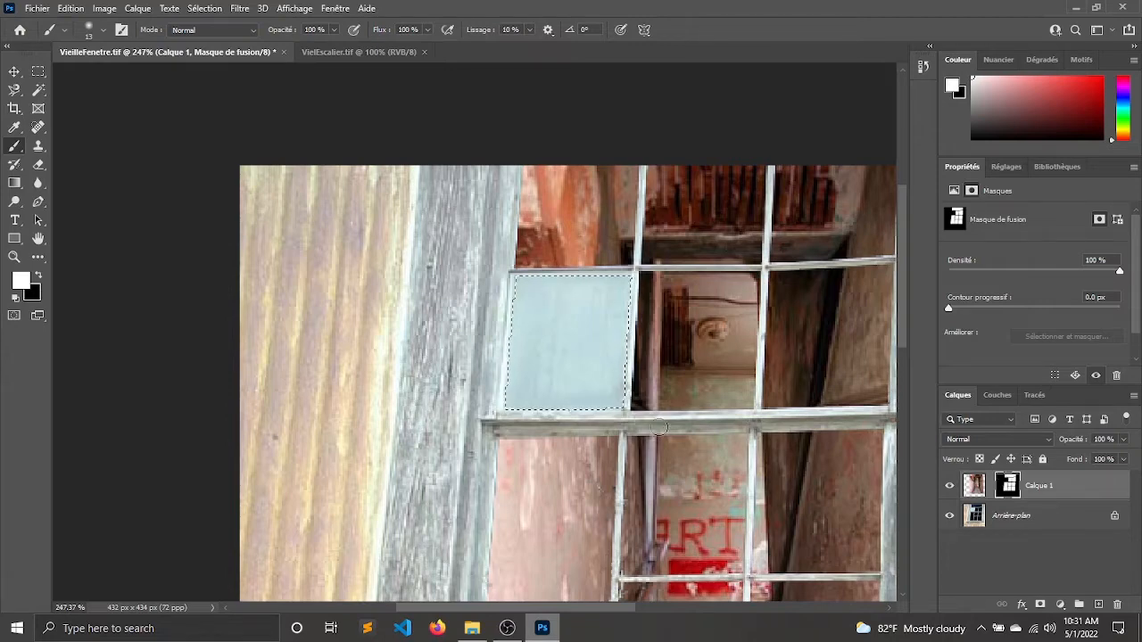
pyautogui.moveTo(612, 309)
pyautogui.mouseDown()
pyautogui.moveTo(612, 409)
pyautogui.moveTo(613, 314)
pyautogui.mouseUp()
pyautogui.moveTo(614, 359)
pyautogui.mouseDown()
pyautogui.moveTo(527, 345)
pyautogui.moveTo(602, 325)
pyautogui.moveTo(569, 352)
pyautogui.moveTo(594, 385)
pyautogui.moveTo(546, 390)
pyautogui.mouseUp()
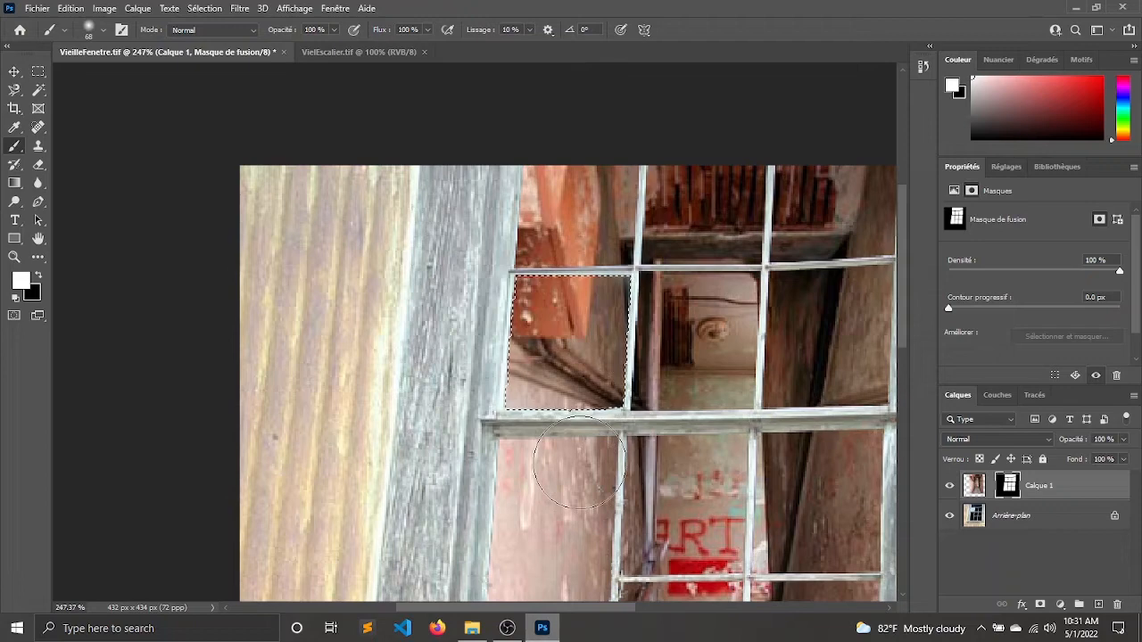
# Step: Undo the white brush strokes on the mask of Calque 1
pyautogui.hotkey('ctrl', 'z')
pyautogui.hotkey('ctrl', 'z')
pyautogui.hotkey('ctrl', 'z')
pyautogui.hotkey('ctrl', 'z')
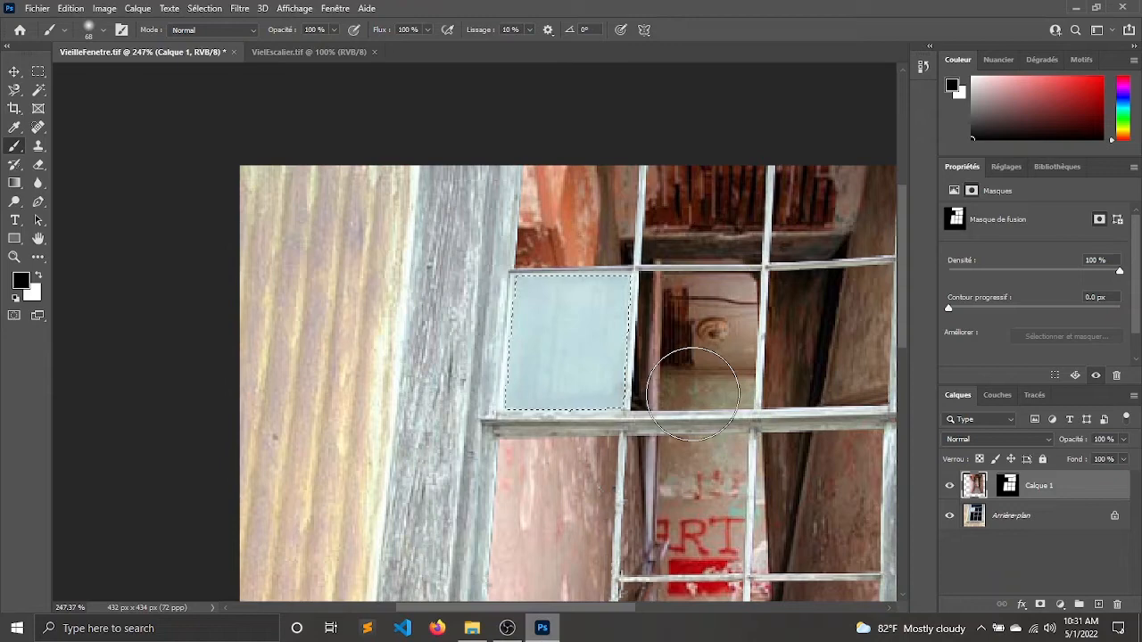
# Step: Set the foreground colour to grey #979797 and paint over the selected pale pane on the layer mask of Calque 1
pyautogui.press('x')
pyautogui.click(1007, 486)
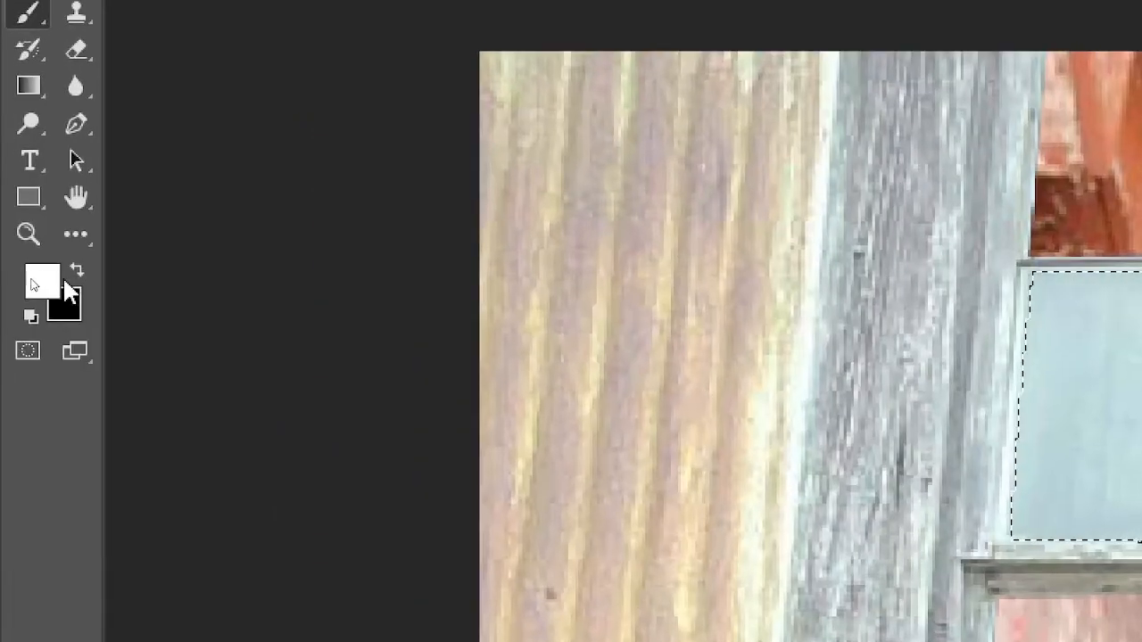
pyautogui.click(42, 282)
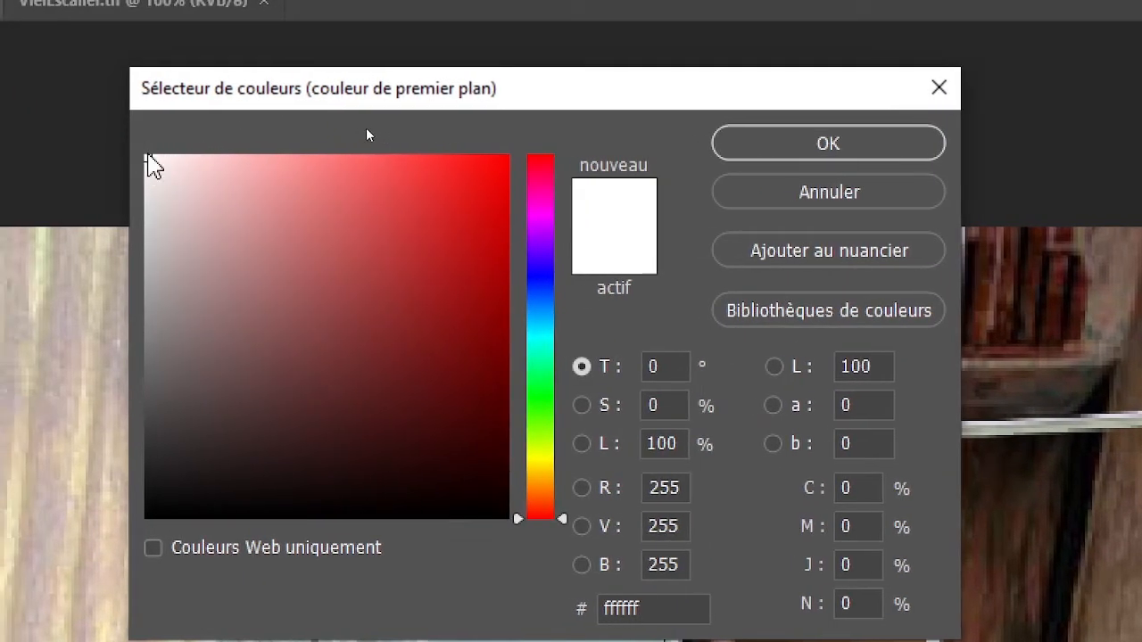
pyautogui.click(133, 156)
pyautogui.click(160, 228)
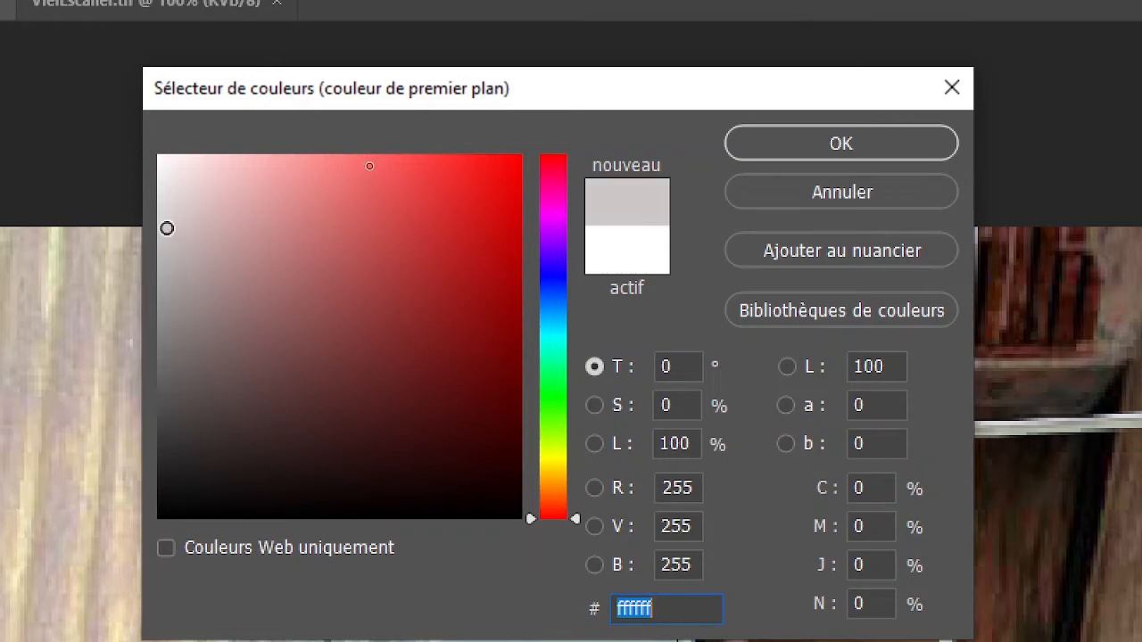
pyautogui.moveTo(164, 251); pyautogui.dragTo(160, 294)
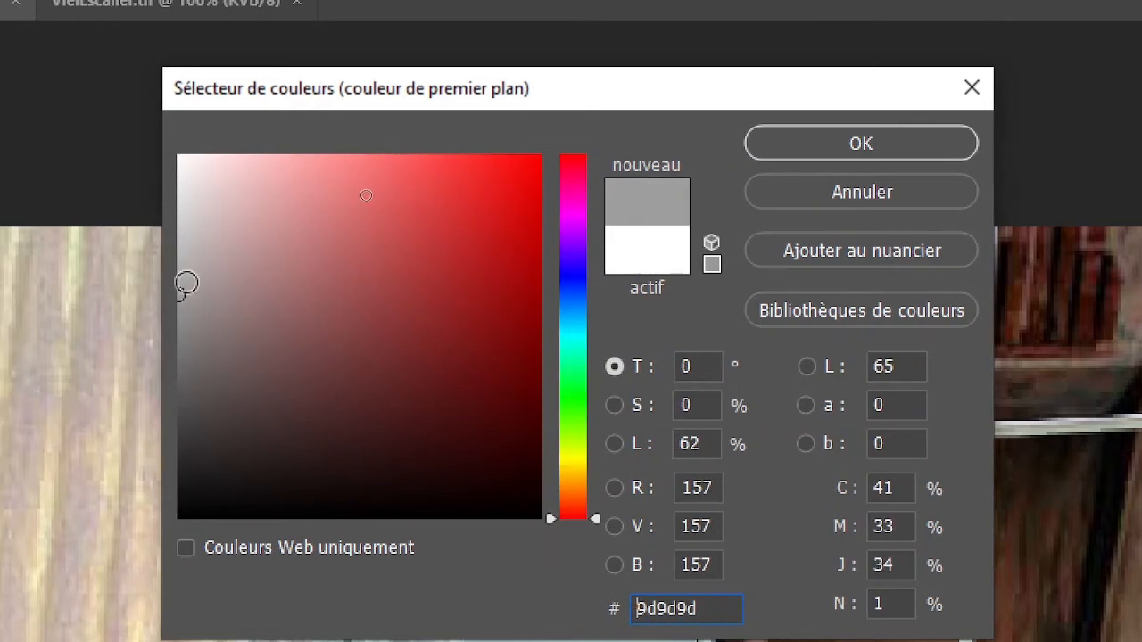
pyautogui.moveTo(179, 291)
pyautogui.mouseDown()
pyautogui.moveTo(173, 321)
pyautogui.moveTo(173, 302)
pyautogui.mouseUp()
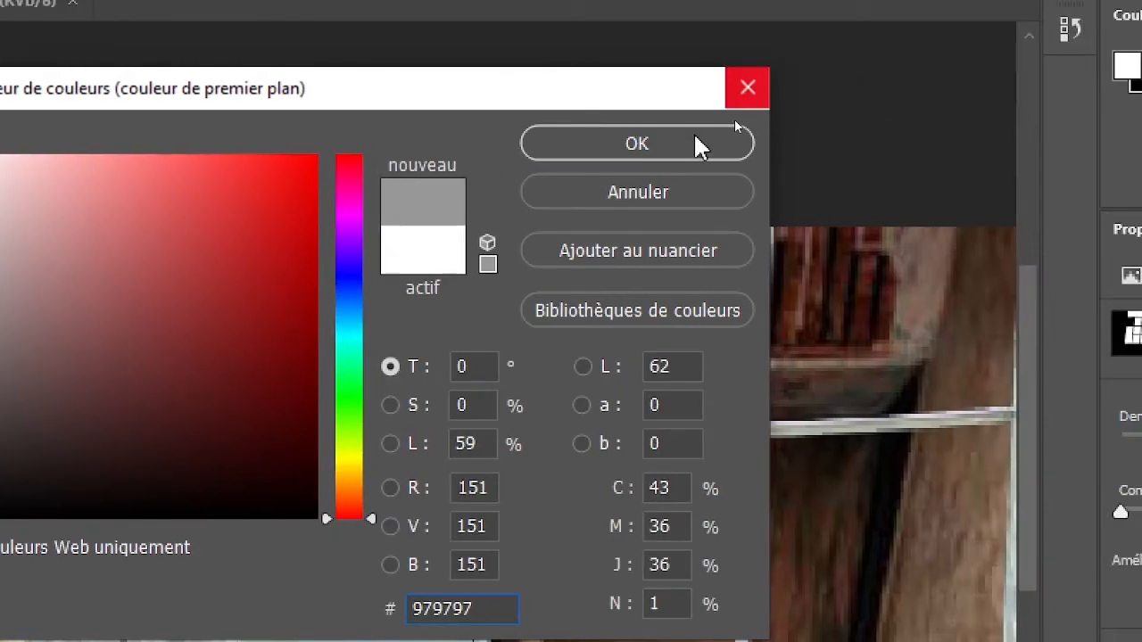
pyautogui.click(696, 143)
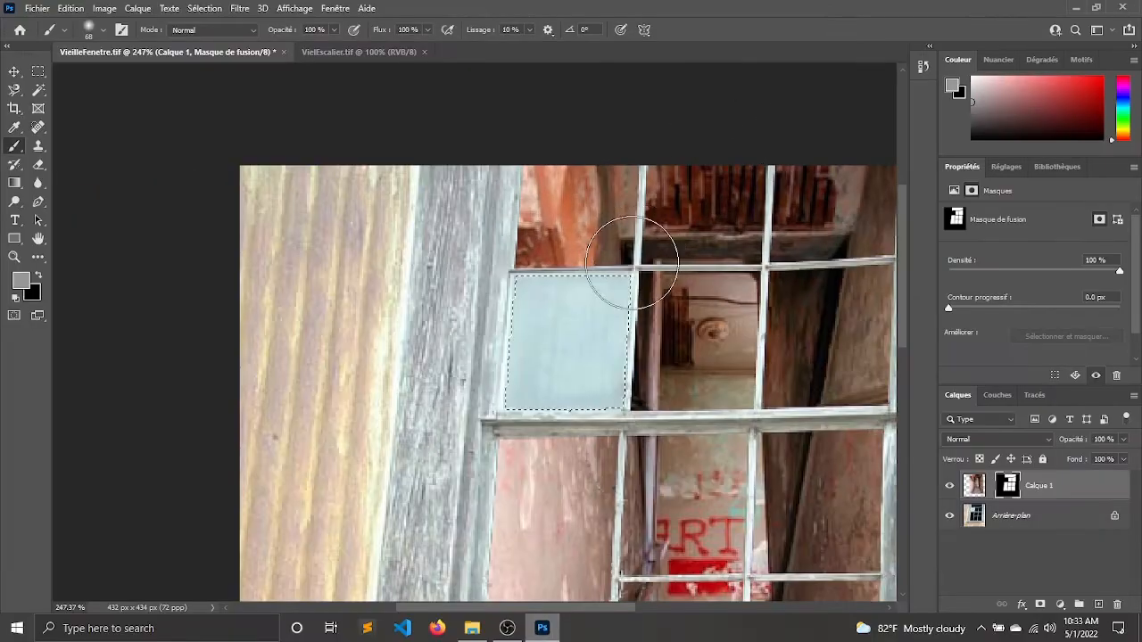
pyautogui.moveTo(625, 275)
pyautogui.mouseDown()
pyautogui.moveTo(564, 362)
pyautogui.moveTo(550, 408)
pyautogui.moveTo(527, 317)
pyautogui.moveTo(534, 293)
pyautogui.moveTo(577, 298)
pyautogui.moveTo(584, 381)
pyautogui.moveTo(610, 343)
pyautogui.moveTo(616, 294)
pyautogui.moveTo(554, 332)
pyautogui.moveTo(512, 395)
pyautogui.moveTo(571, 293)
pyautogui.moveTo(589, 331)
pyautogui.moveTo(567, 392)
pyautogui.moveTo(593, 394)
pyautogui.moveTo(616, 349)
pyautogui.moveTo(616, 284)
pyautogui.mouseUp()
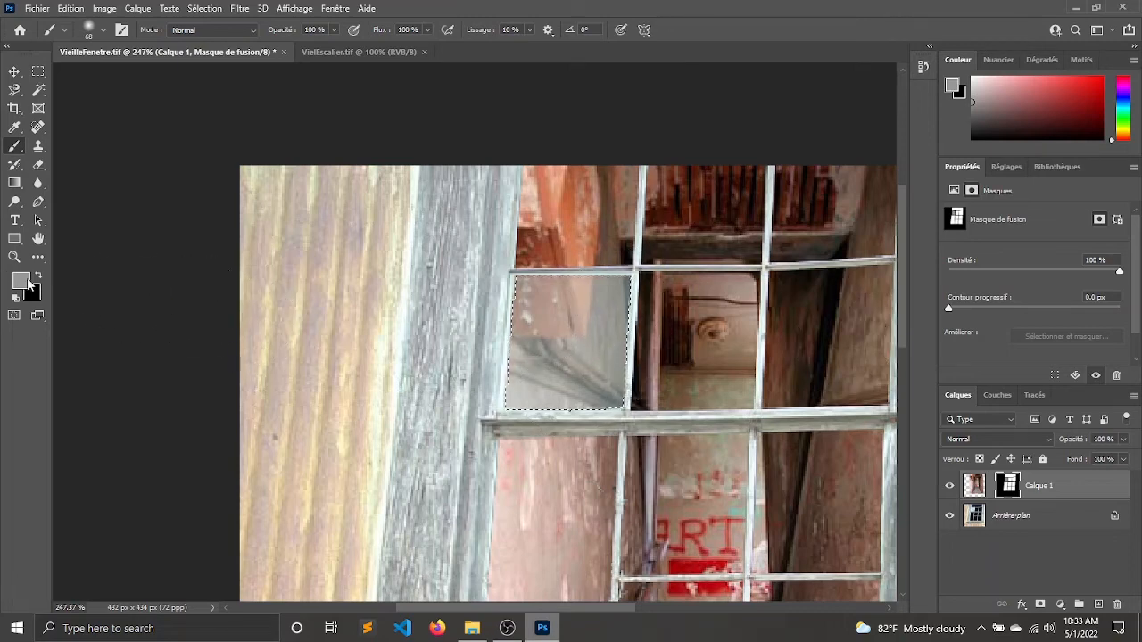
# Step: Choose a darker grey as the foreground colour, repaint the selected pane on the mask of Calque 1, and clear the selection
pyautogui.click(21, 284)
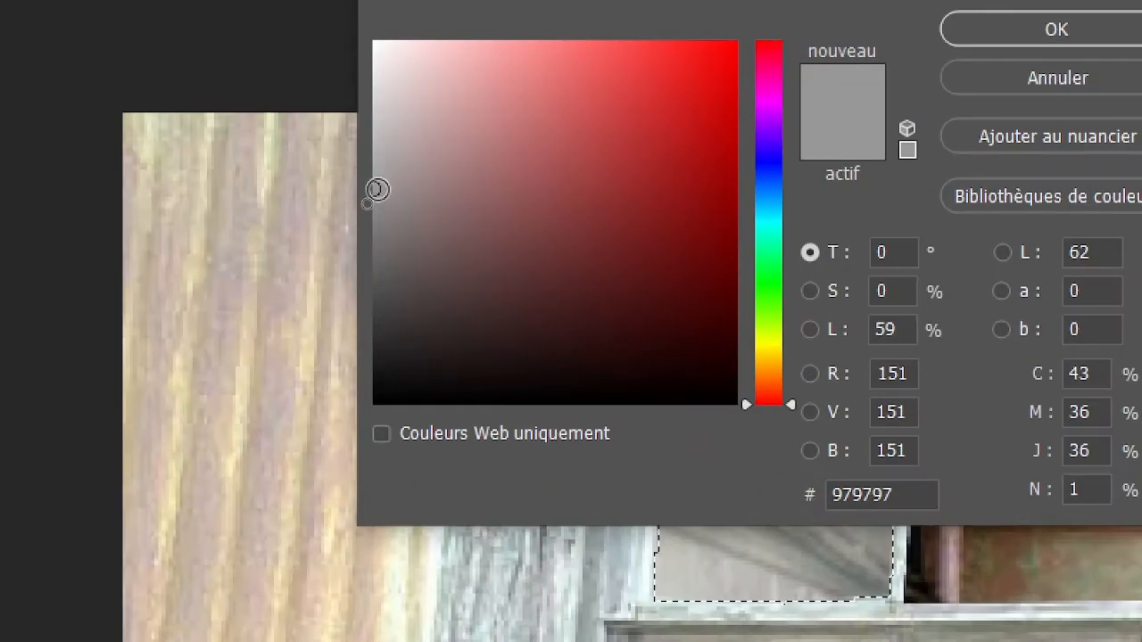
pyautogui.moveTo(369, 198)
pyautogui.mouseDown()
pyautogui.moveTo(371, 249)
pyautogui.moveTo(370, 238)
pyautogui.mouseUp()
pyautogui.click(547, 257)
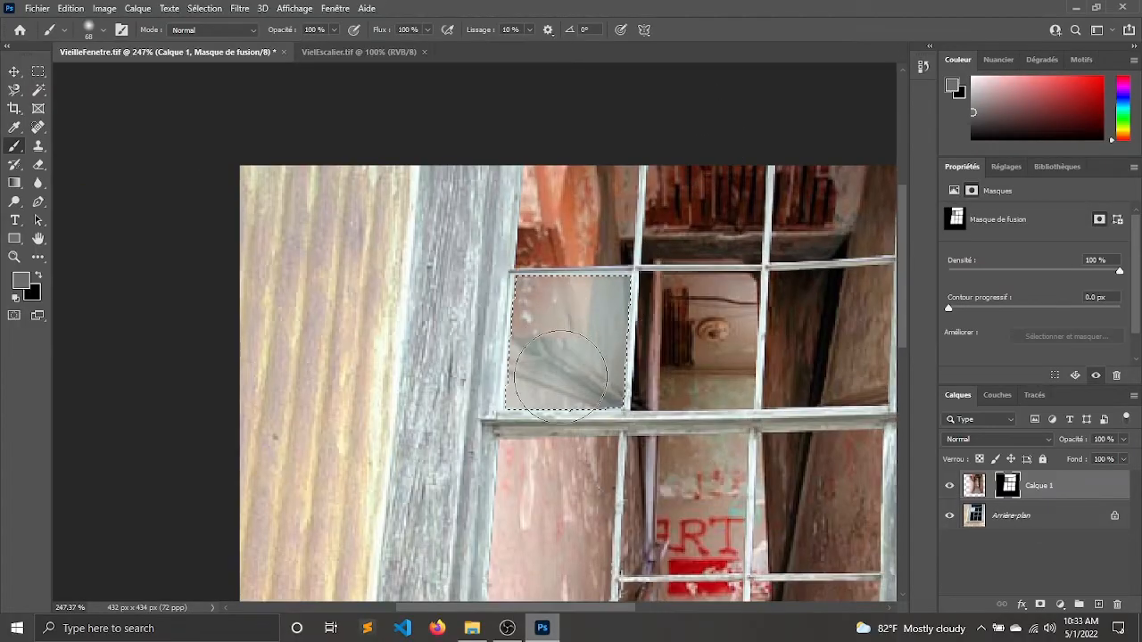
pyautogui.moveTo(510, 338)
pyautogui.mouseDown()
pyautogui.moveTo(611, 299)
pyautogui.moveTo(617, 285)
pyautogui.moveTo(584, 358)
pyautogui.moveTo(562, 364)
pyautogui.moveTo(552, 296)
pyautogui.moveTo(525, 344)
pyautogui.moveTo(534, 383)
pyautogui.moveTo(624, 387)
pyautogui.moveTo(539, 343)
pyautogui.moveTo(520, 271)
pyautogui.moveTo(603, 287)
pyautogui.moveTo(570, 288)
pyautogui.mouseUp()
pyautogui.scroll(-5, 570, 288)
pyautogui.hotkey('ctrl', 'd')
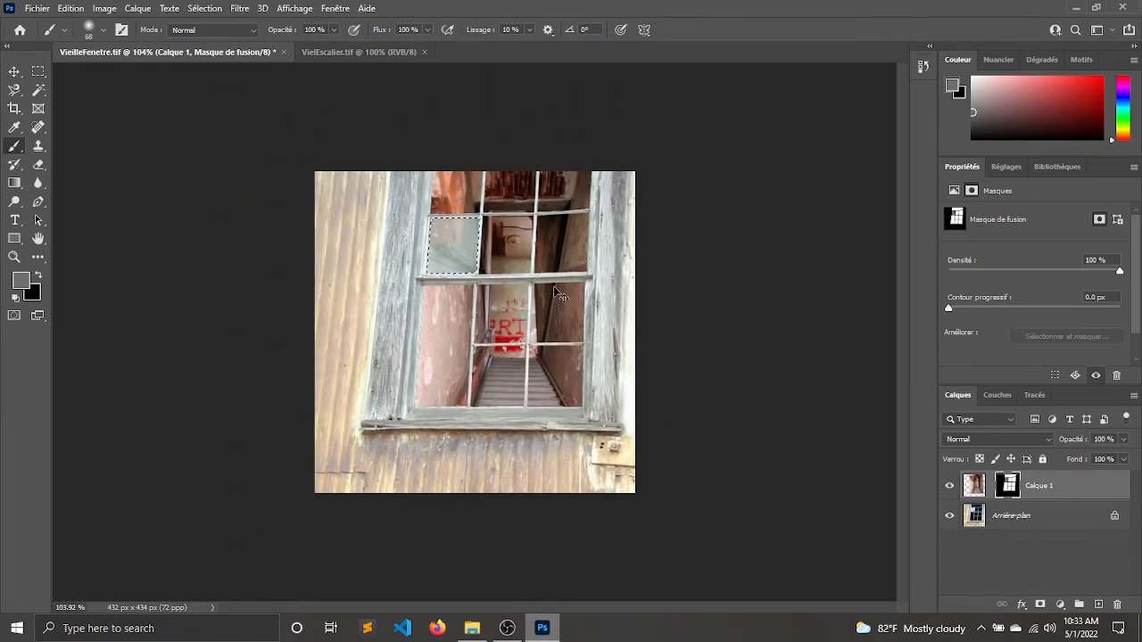
pyautogui.scroll(2, 460, 246)
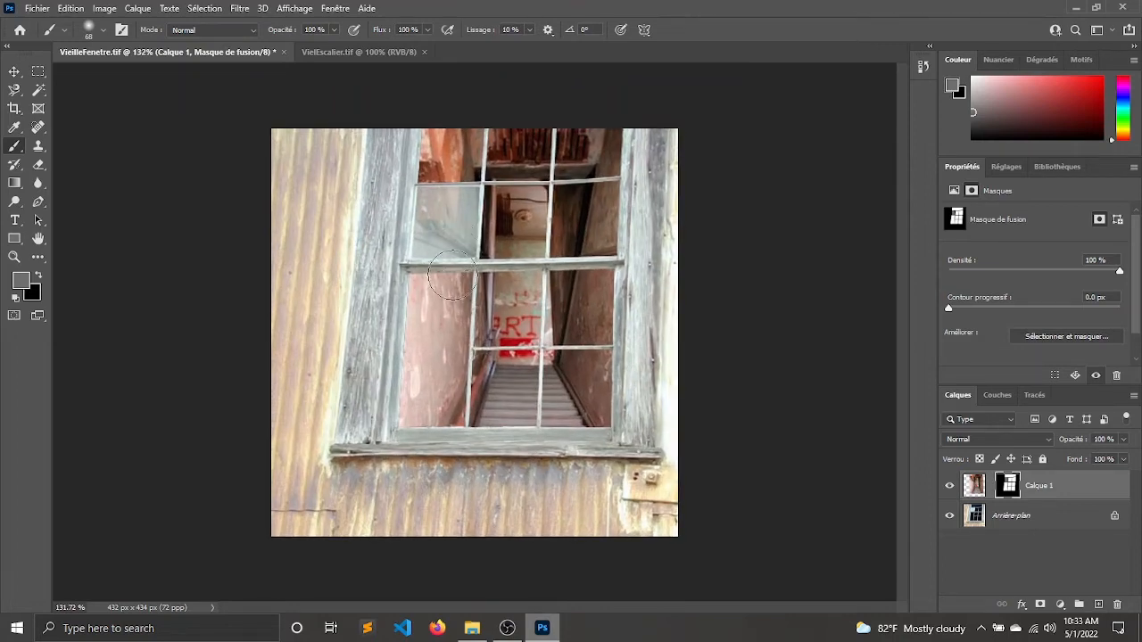
pyautogui.scroll(1, 459, 220)
pyautogui.scroll(2, 458, 220)
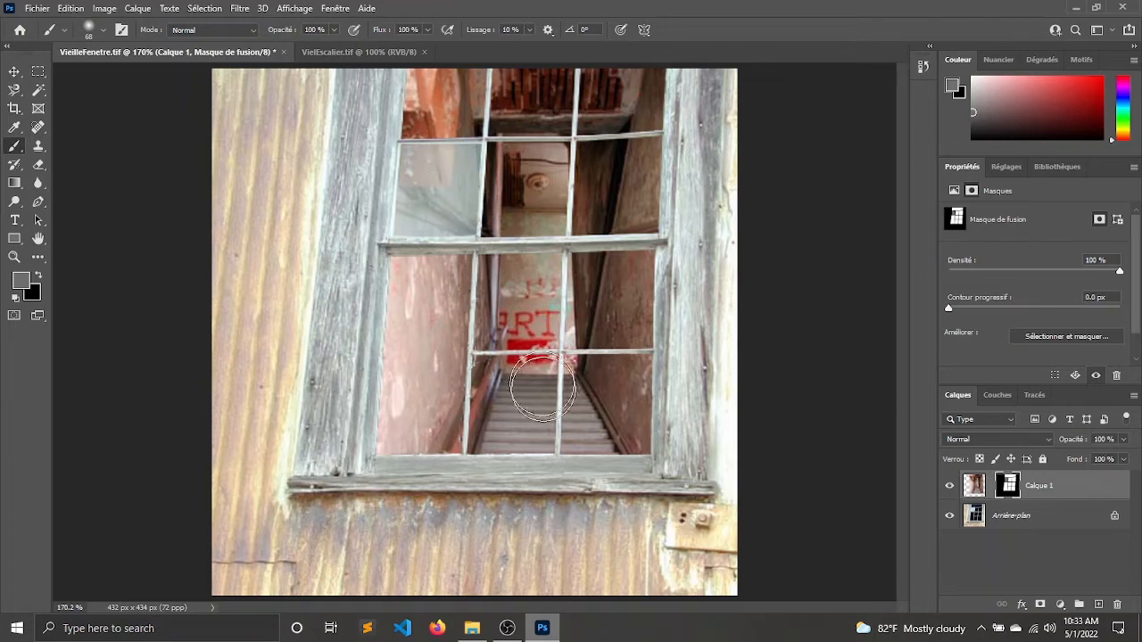
pyautogui.press('super')
pyautogui.moveTo(676, 7)
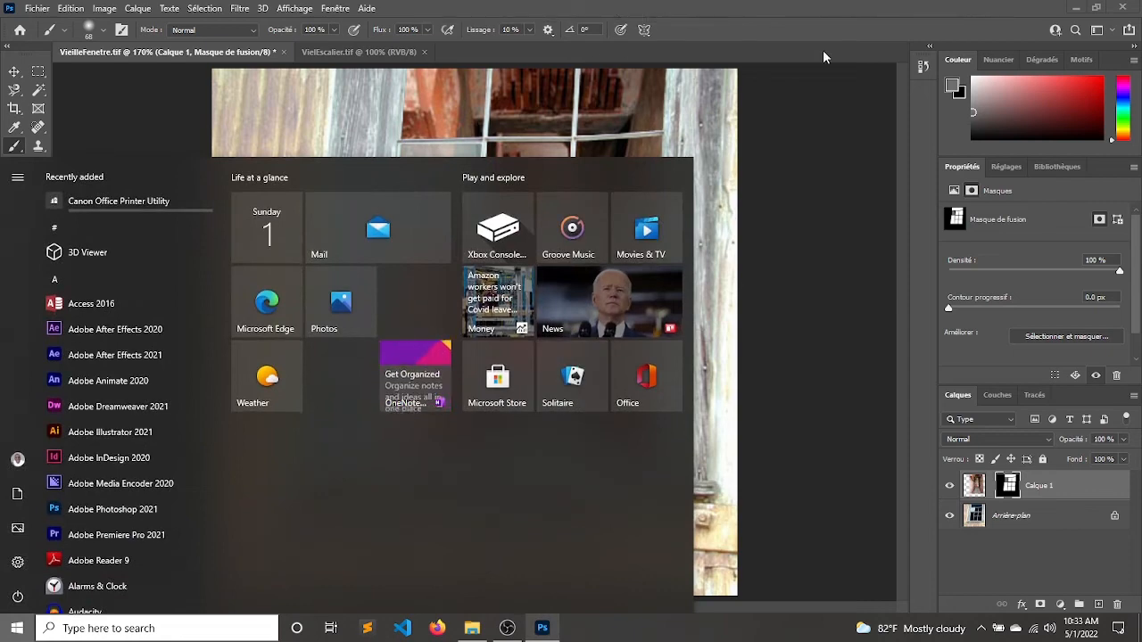
pyautogui.click(813, 5)
pyautogui.scroll(-2, 786, 111)
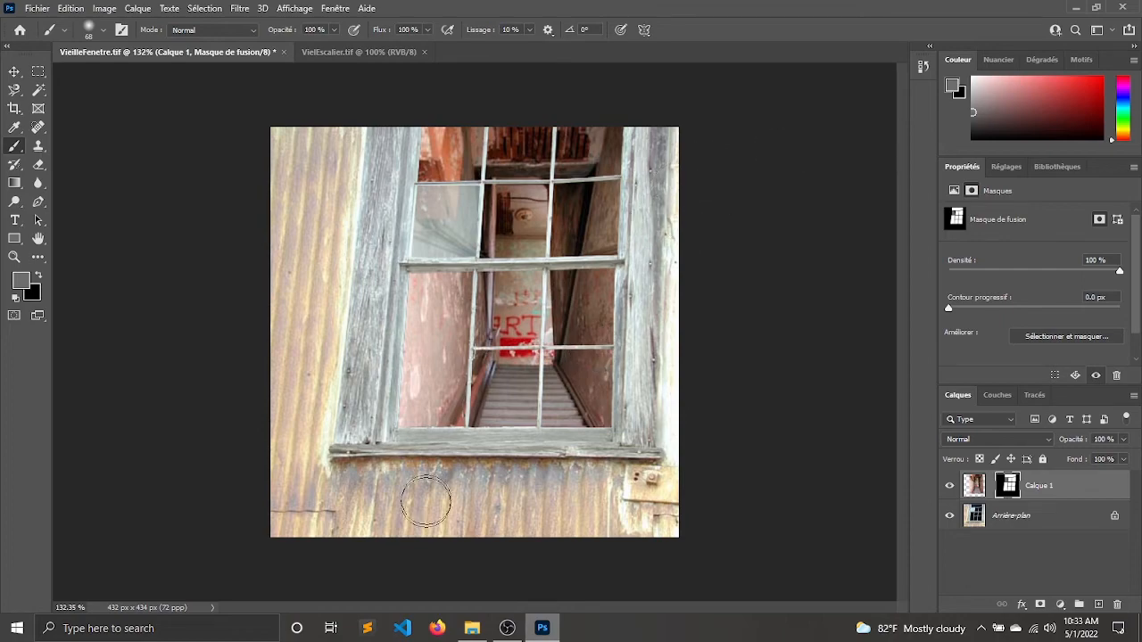
# Step: Switch to File Explorer and open dscn0349.tif from the Chap03 folder in Adobe Photoshop 2021
pyautogui.click(468, 629)
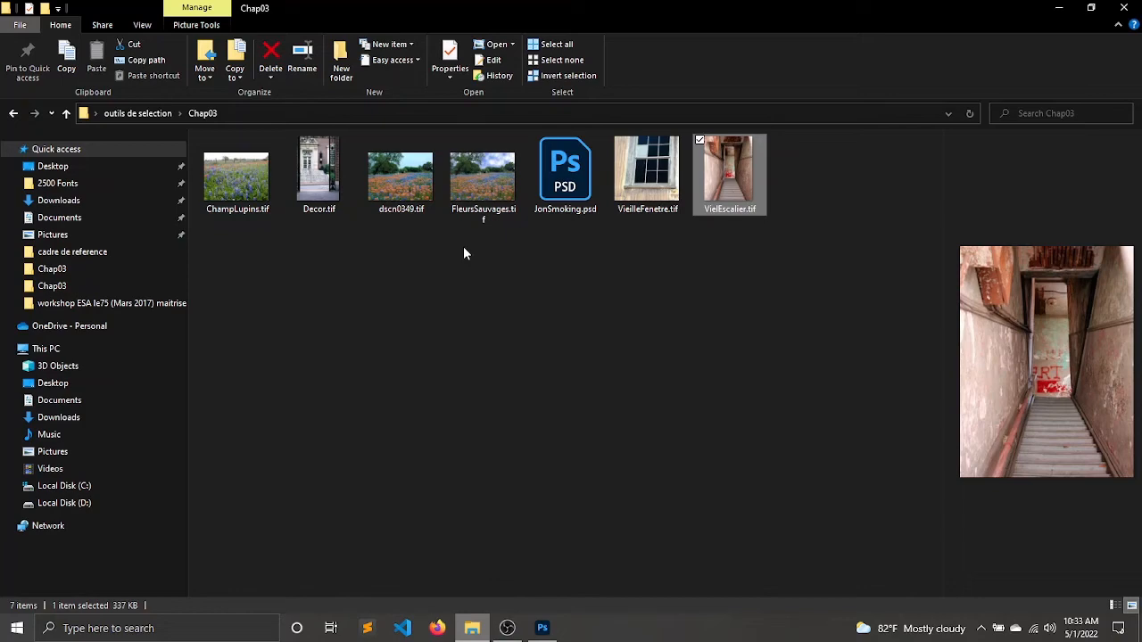
pyautogui.click(399, 177)
pyautogui.rightClick(398, 175)
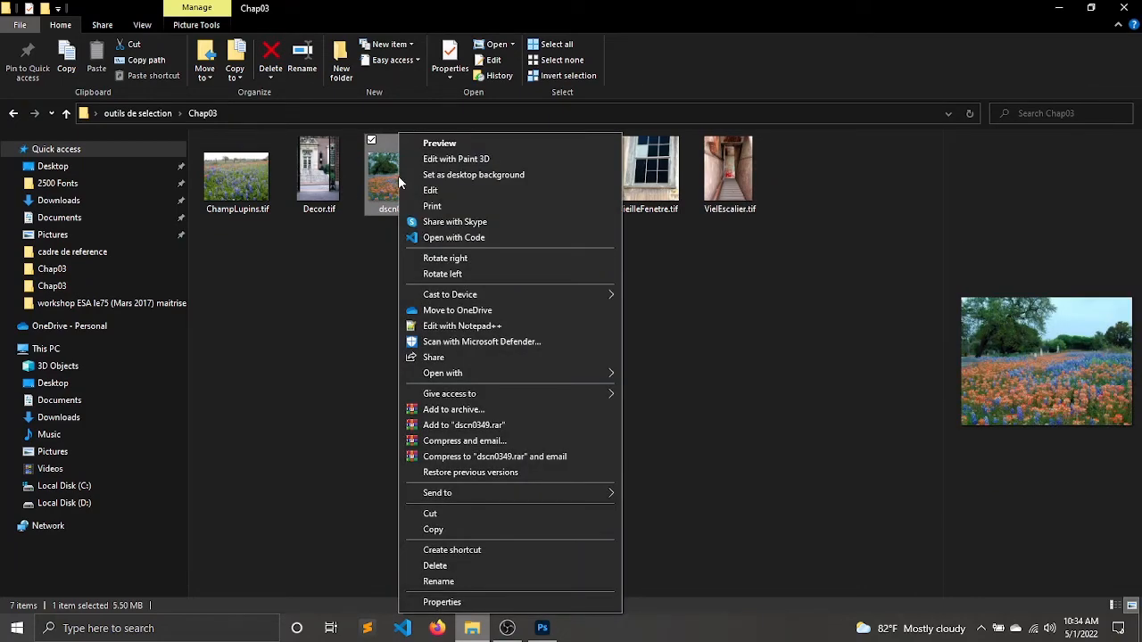
pyautogui.click(363, 277)
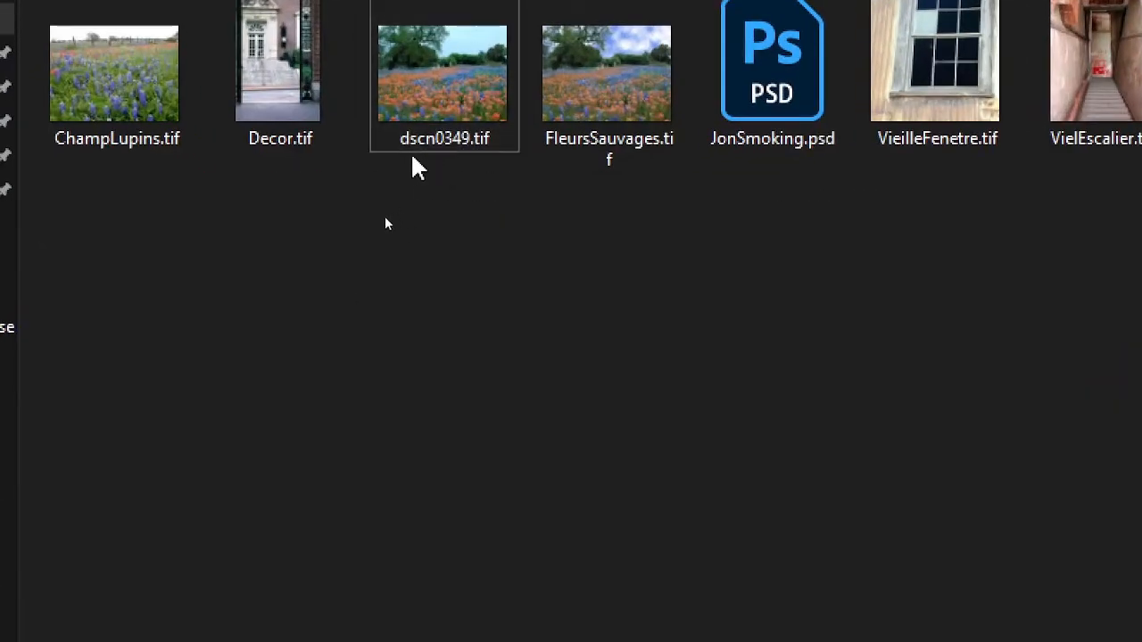
pyautogui.rightClick(448, 89)
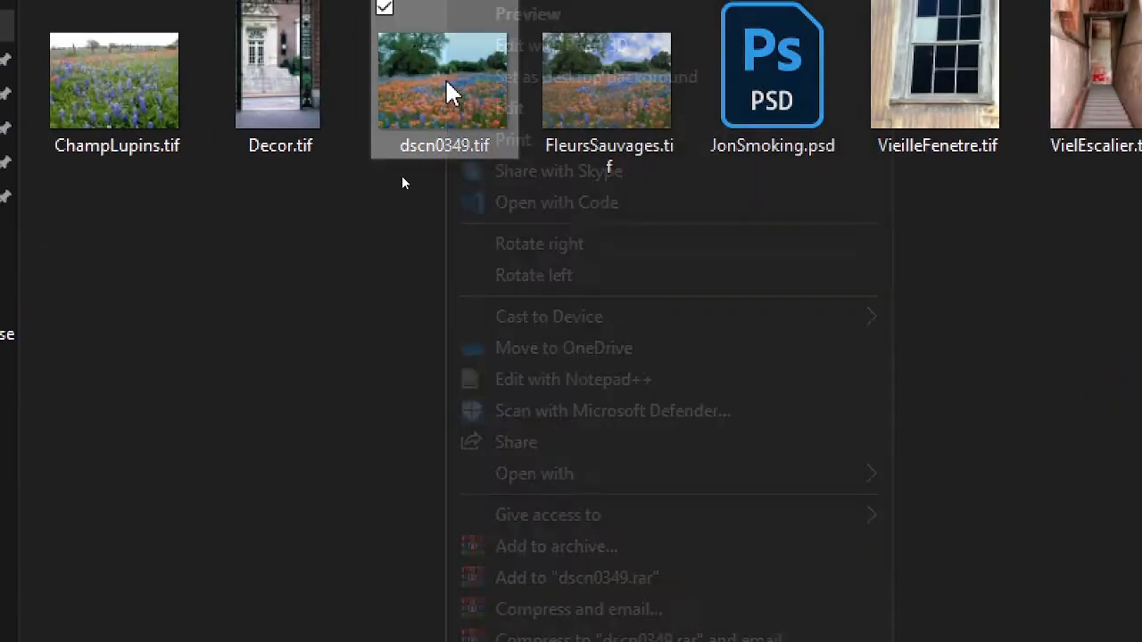
pyautogui.moveTo(841, 473)
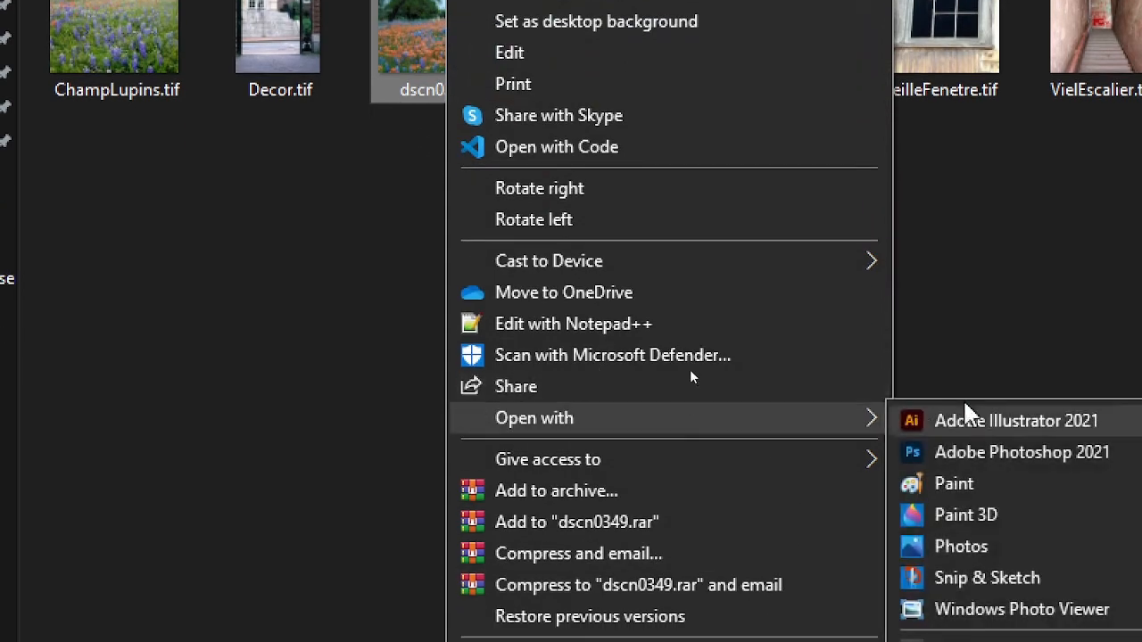
pyautogui.click(982, 452)
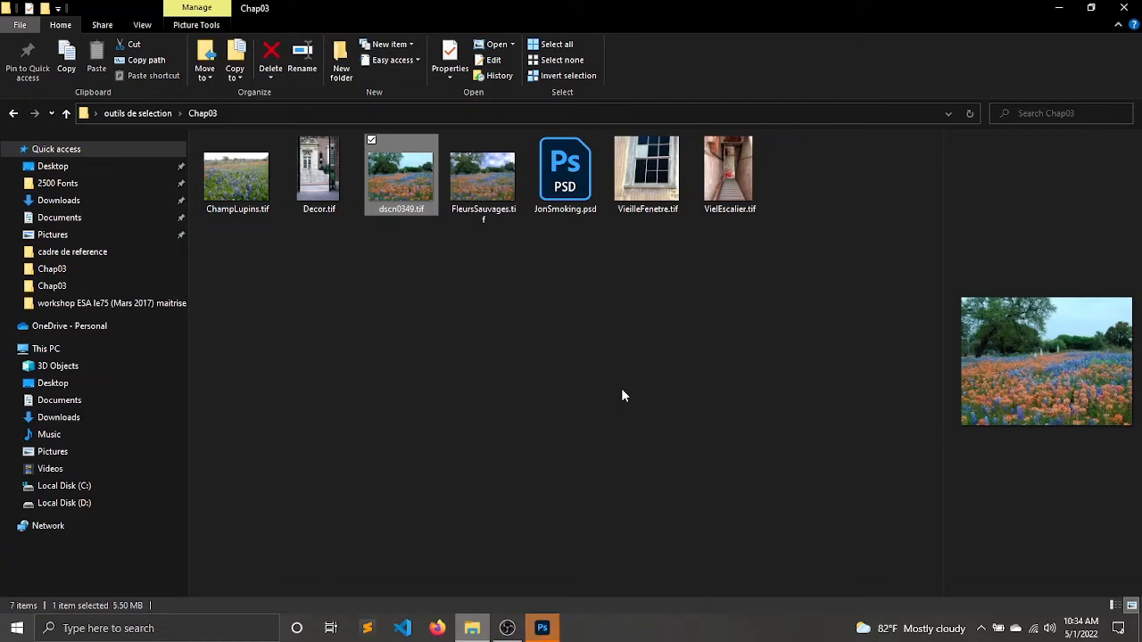
pyautogui.click(543, 630)
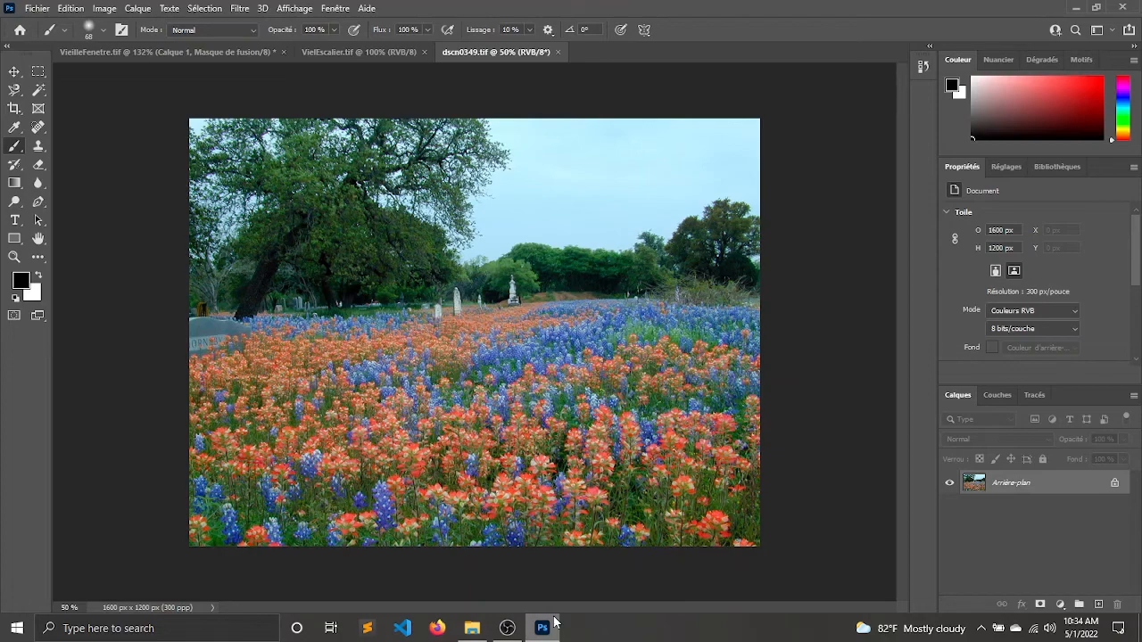
# Step: Examine the pale sky and the tree outlines in the dscn0349.tif flower field photo
pyautogui.scroll(3, 635, 159)
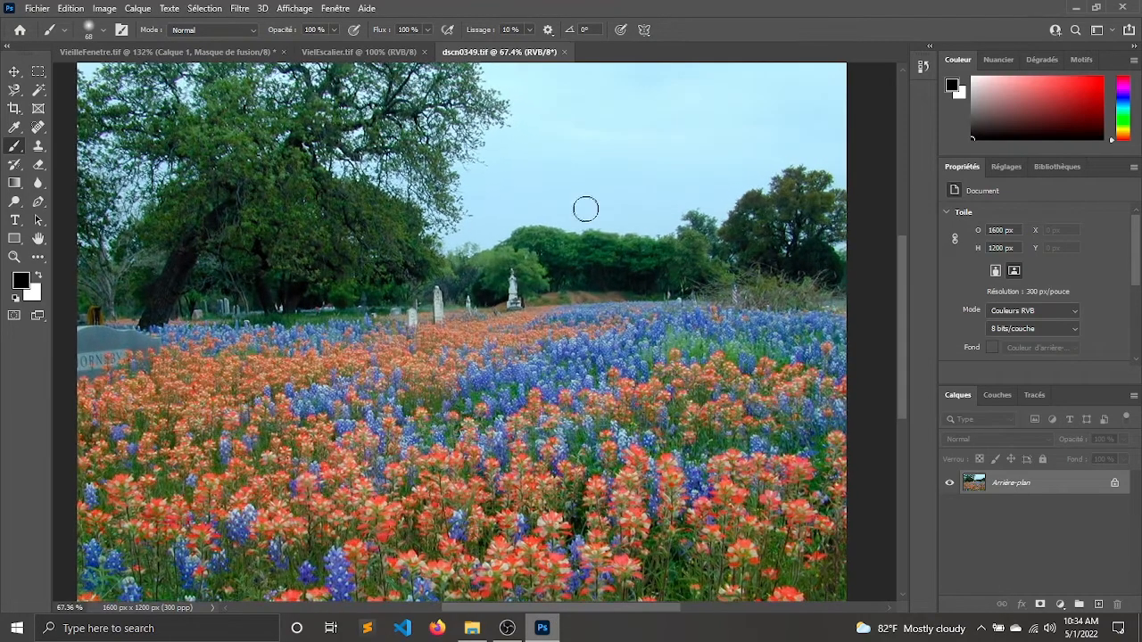
pyautogui.scroll(3, 595, 204)
pyautogui.scroll(-6, 595, 203)
pyautogui.scroll(3, 595, 204)
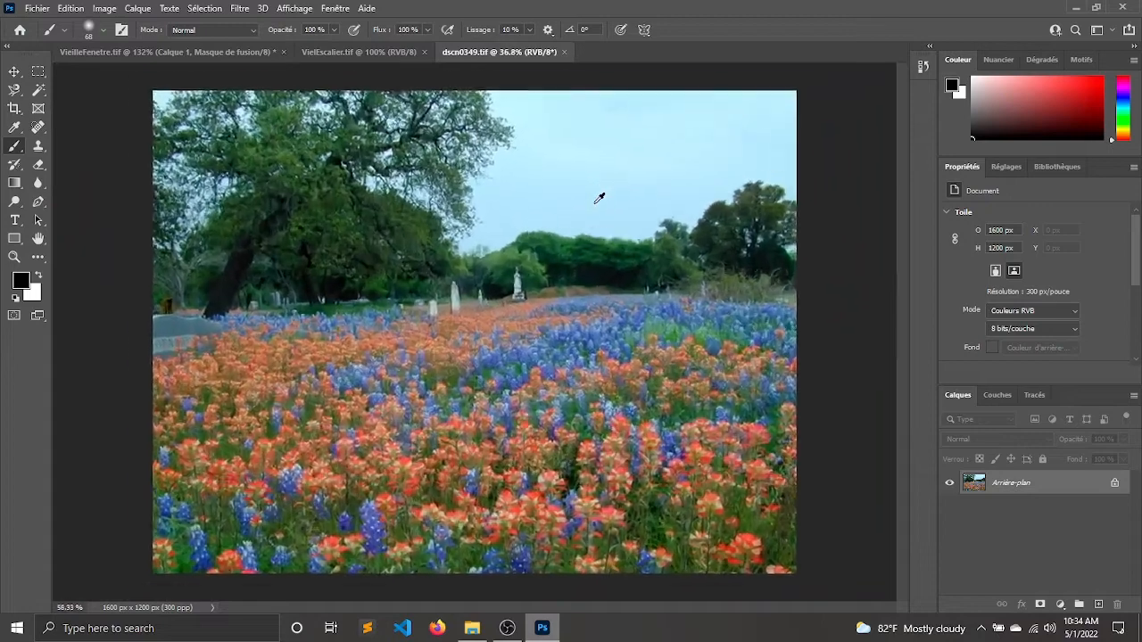
pyautogui.scroll(3, 596, 202)
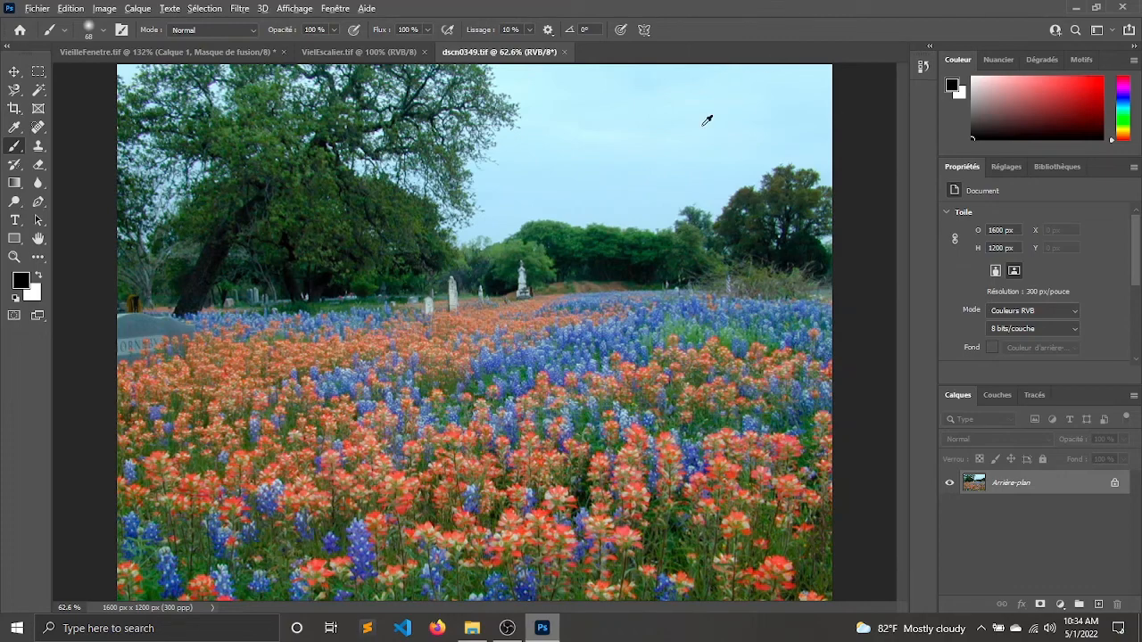
pyautogui.scroll(3, 707, 116)
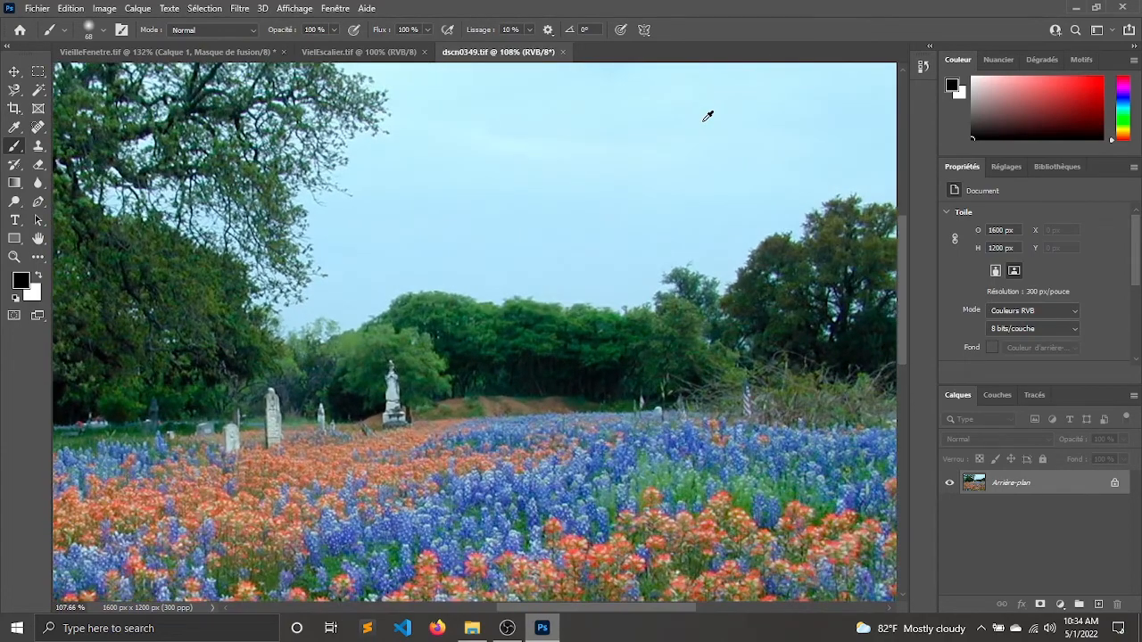
pyautogui.scroll(-3, 707, 116)
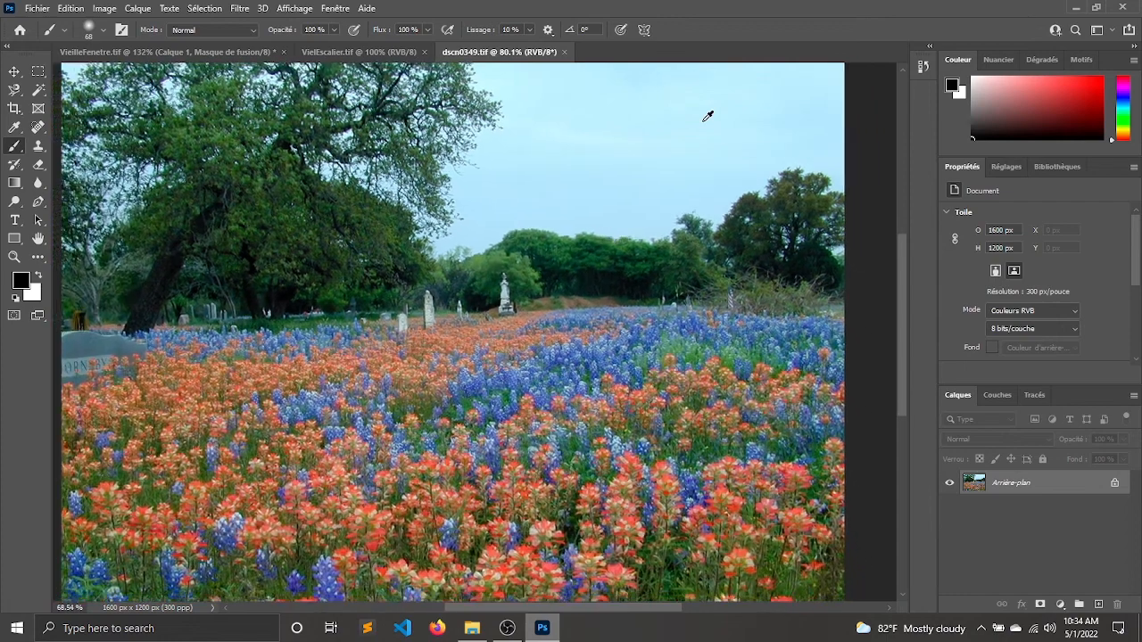
pyautogui.scroll(-1, 707, 116)
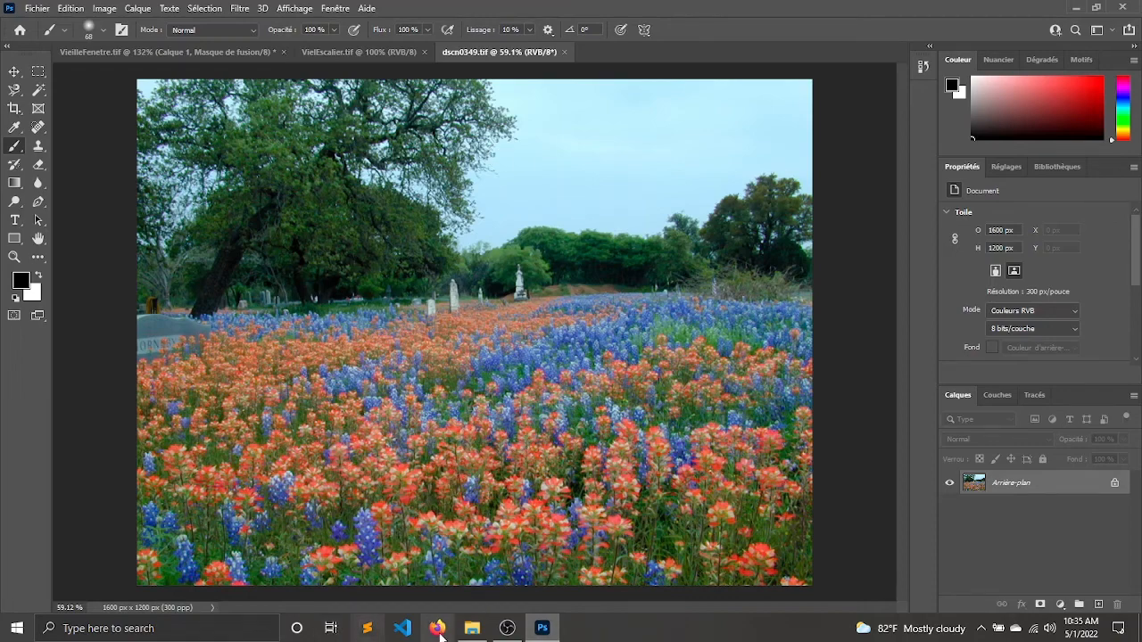
# Step: Switch to File Explorer and open FleursSauvages.tif from the Chap03 folder in Adobe Photoshop 2021
pyautogui.click(472, 628)
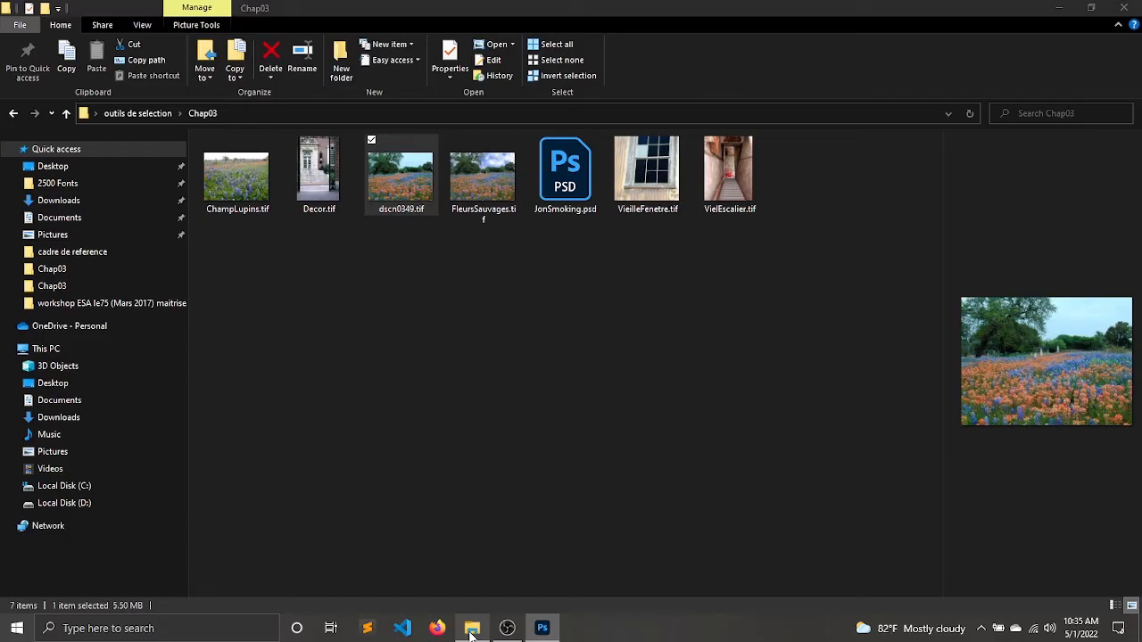
pyautogui.rightClick(460, 206)
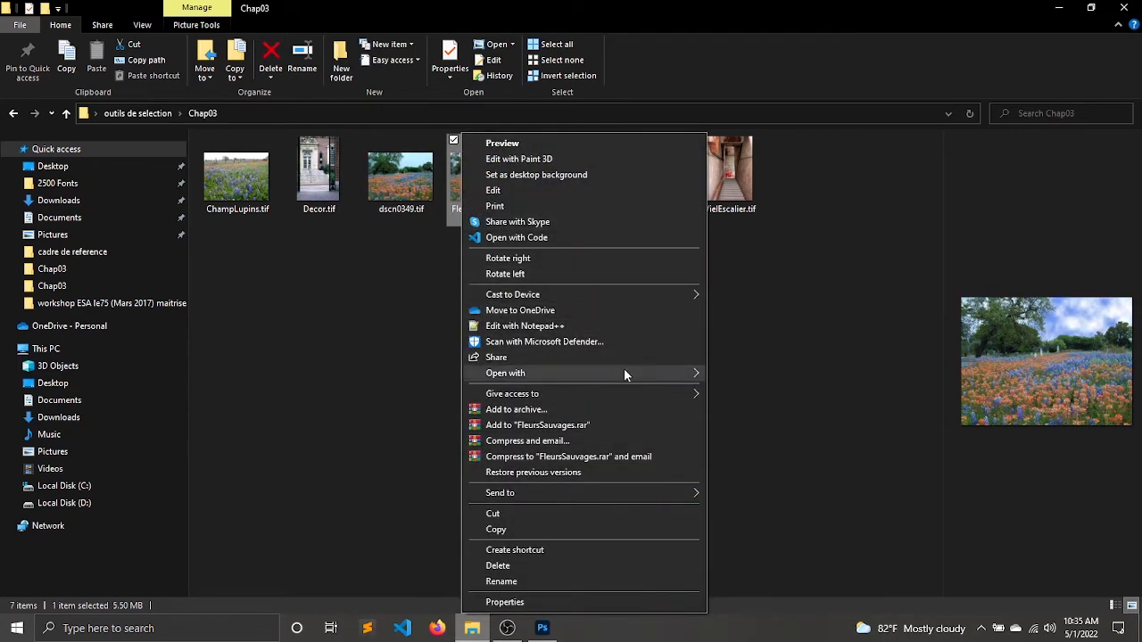
pyautogui.moveTo(633, 378)
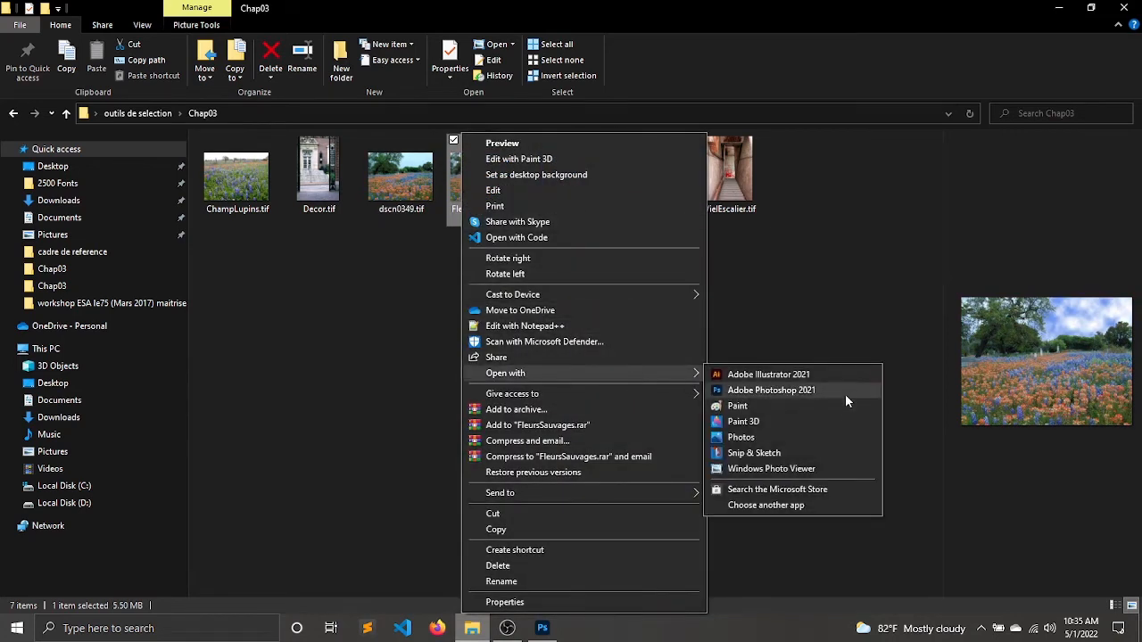
pyautogui.click(845, 394)
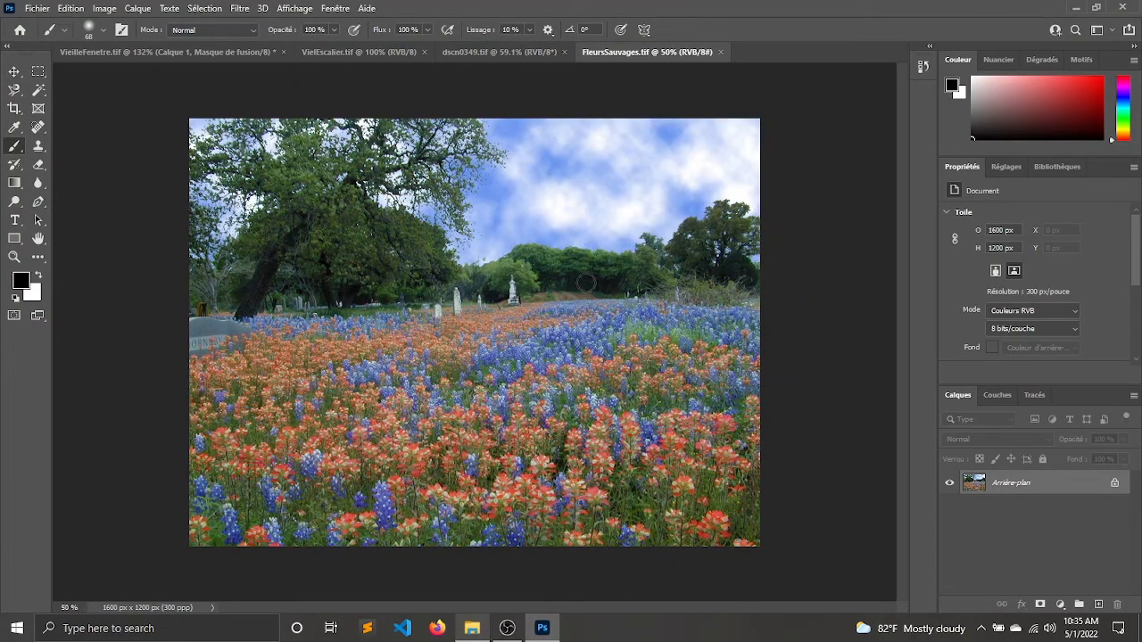
# Step: Examine the sky in FleursSauvages.tif and compare it with the sky in dscn0349.tif
pyautogui.scroll(3, 599, 142)
pyautogui.scroll(3, 598, 143)
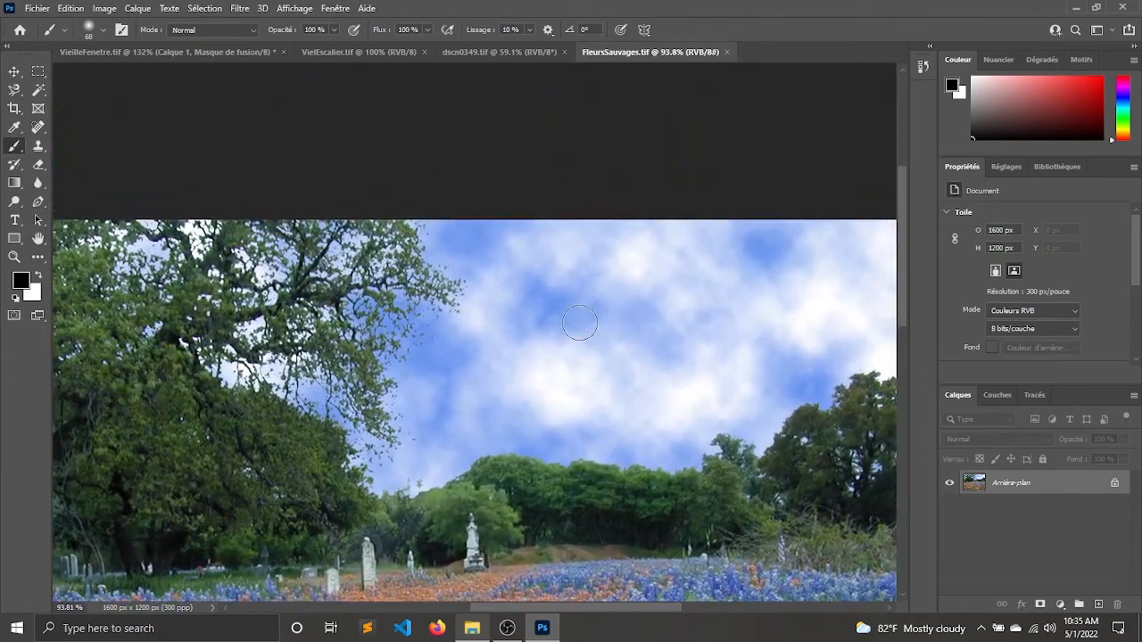
pyautogui.scroll(-2, 603, 332)
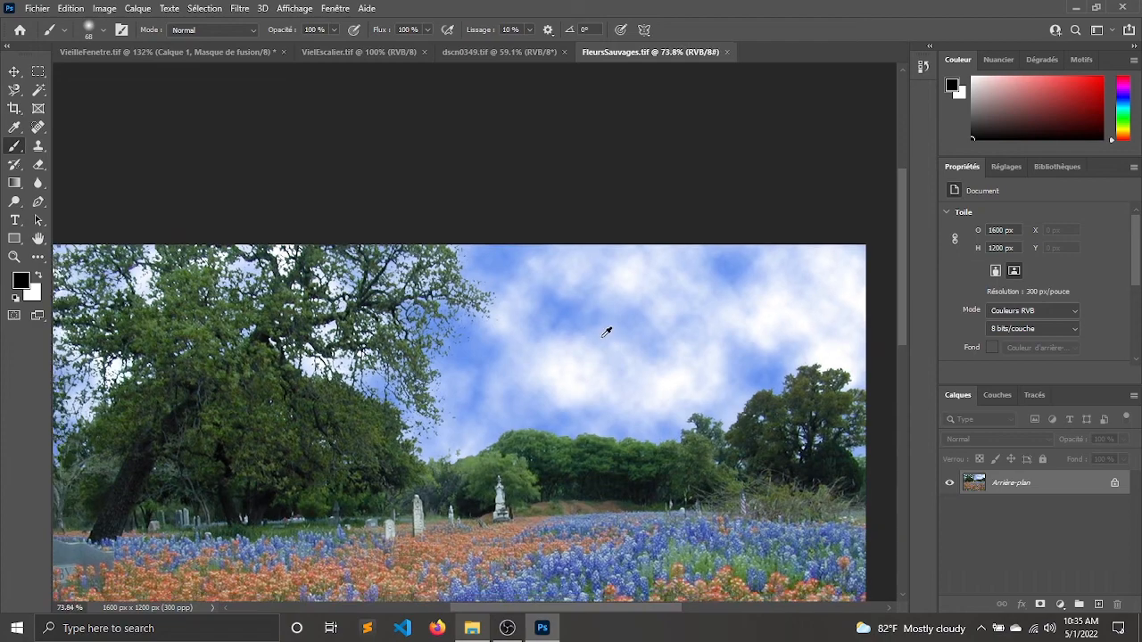
pyautogui.scroll(-2, 604, 336)
pyautogui.scroll(1, 603, 337)
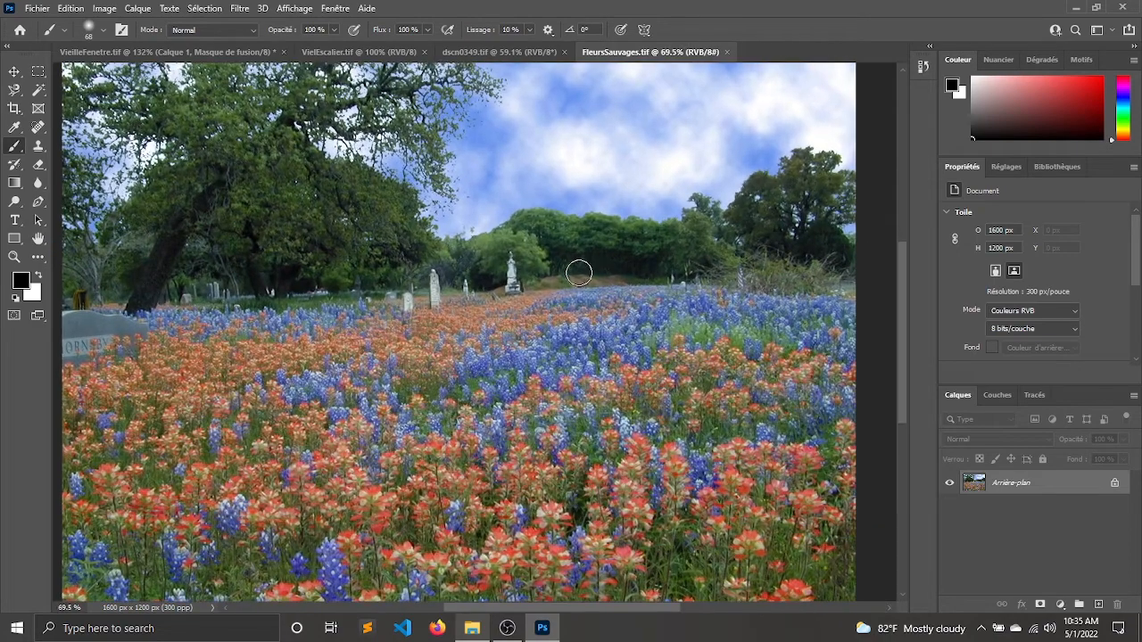
pyautogui.scroll(1, 580, 267)
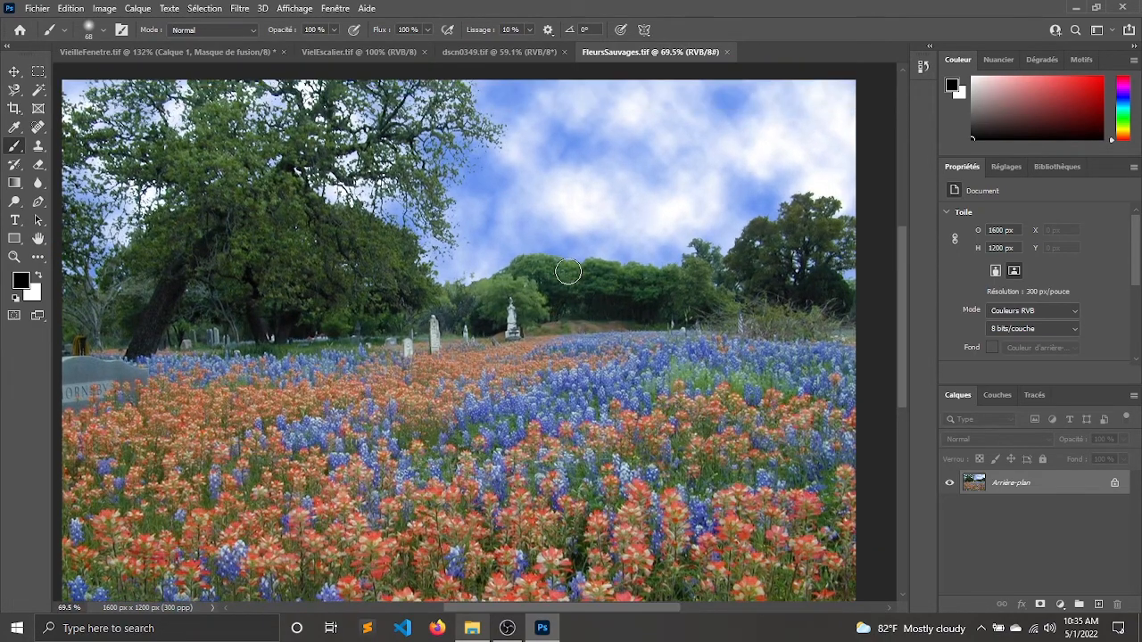
pyautogui.click(467, 52)
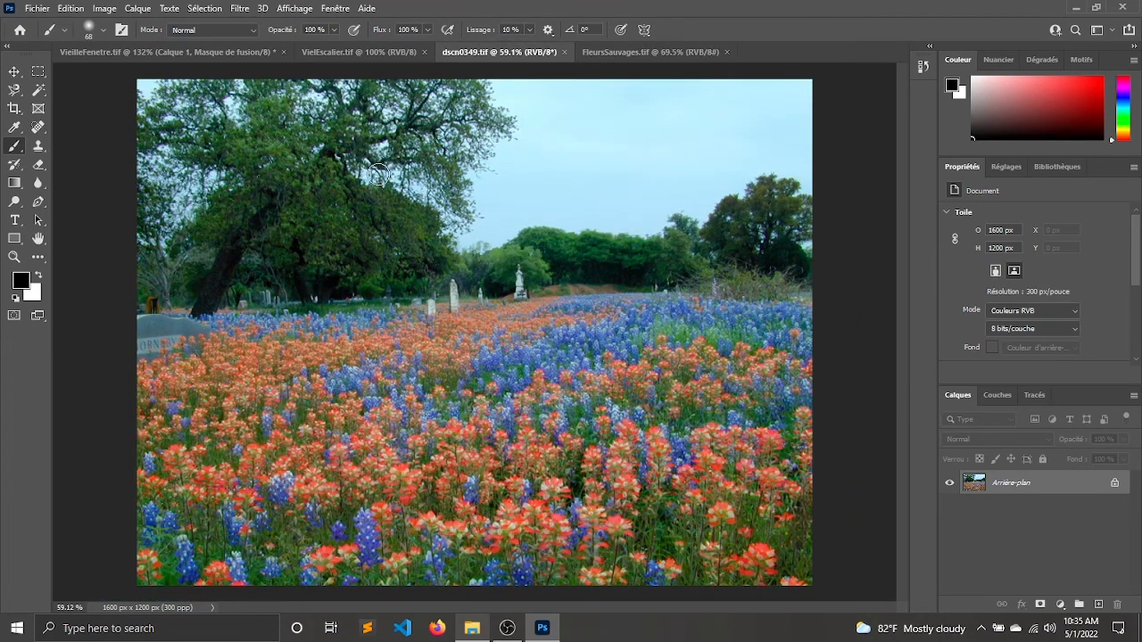
pyautogui.click(640, 52)
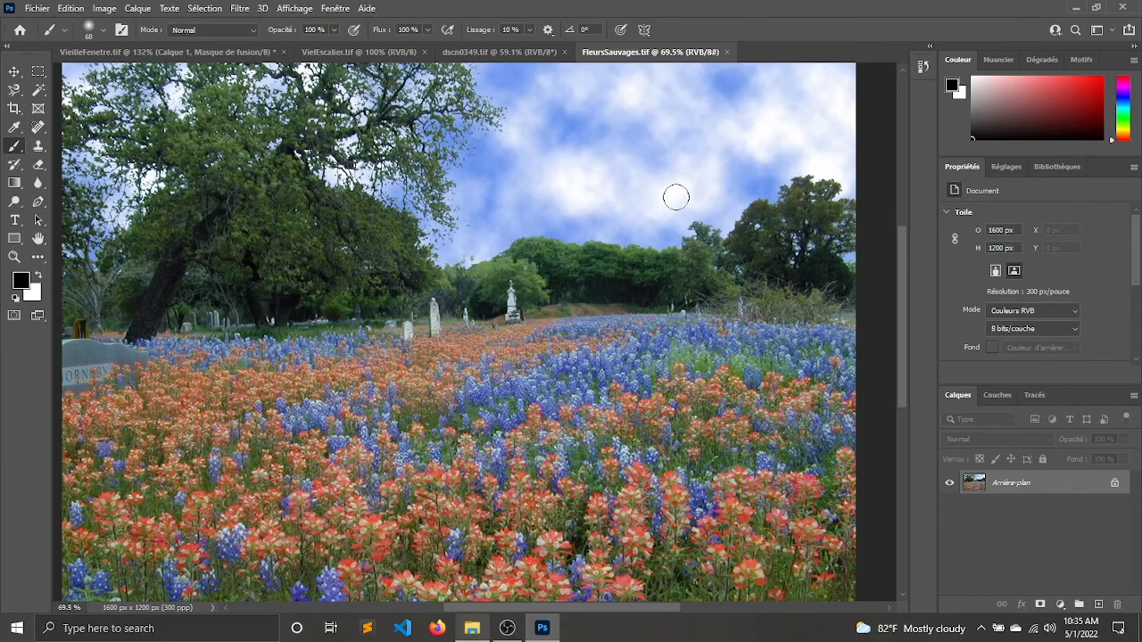
pyautogui.click(500, 52)
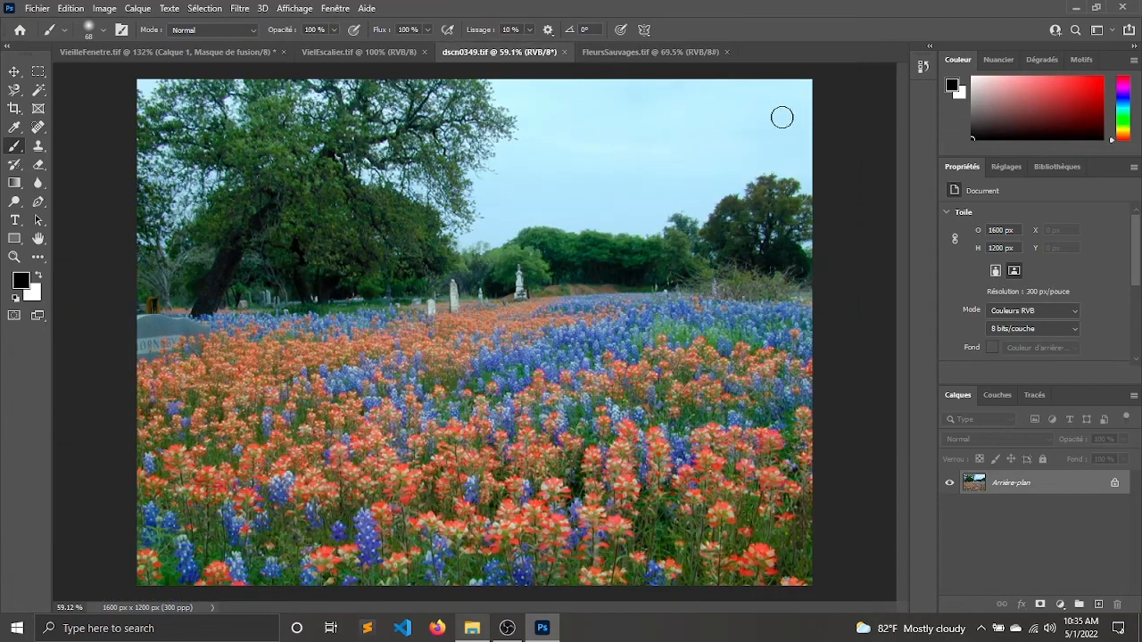